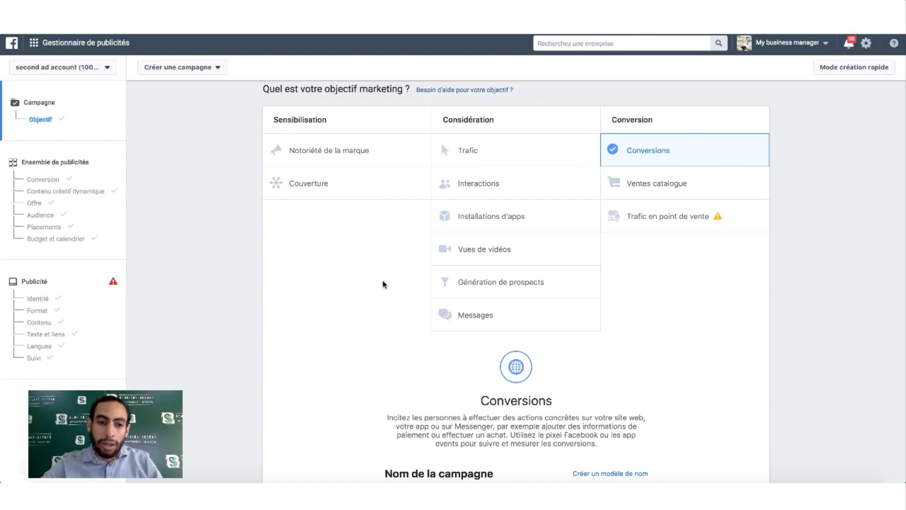
# Step: Review the ad set and ad settings of the draft conversions campaign, and try to confirm it
pyautogui.click(96, 169)
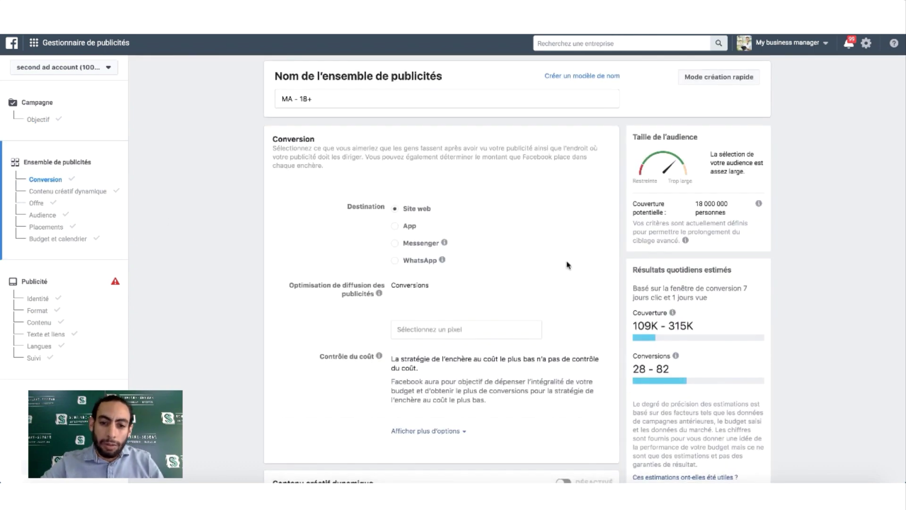
pyautogui.scroll(-15, 566, 263)
pyautogui.scroll(-4, 568, 265)
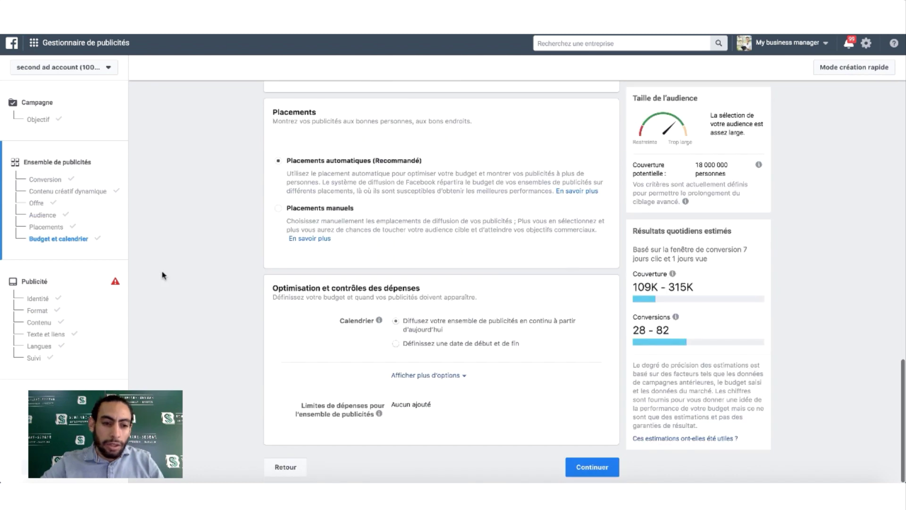
pyautogui.click(84, 281)
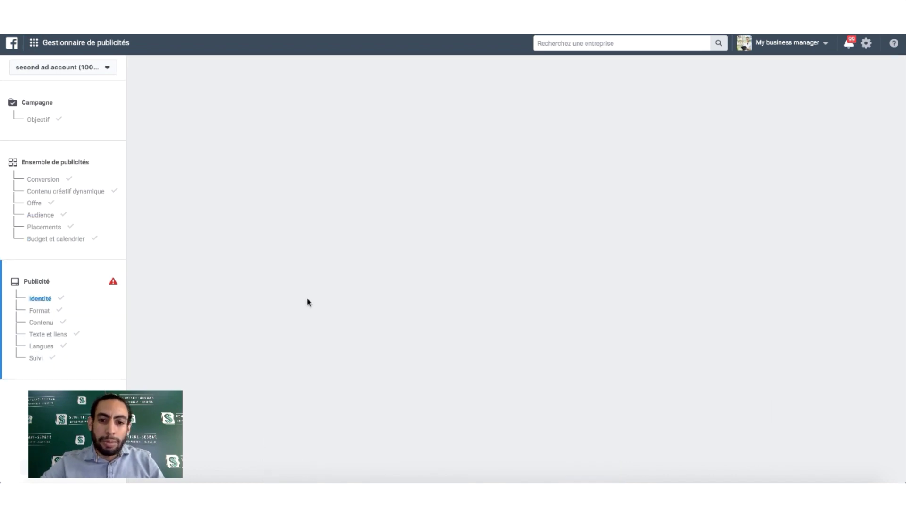
pyautogui.scroll(-20, 439, 265)
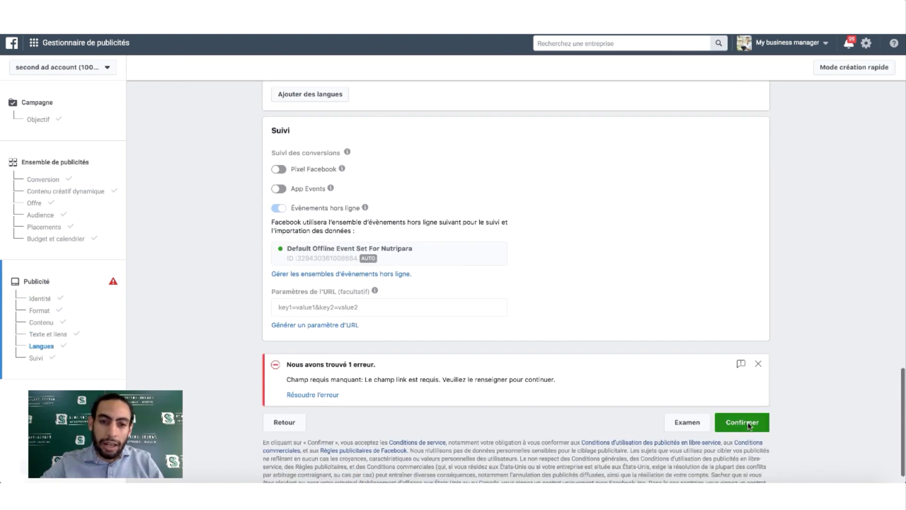
pyautogui.click(748, 426)
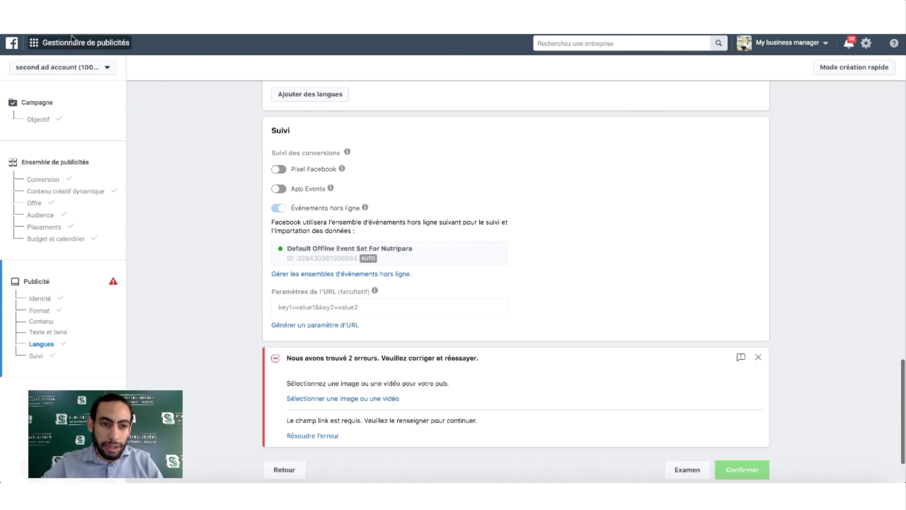
# Step: Leave the draft campaign without saving and return to the ads manager's campaign list
pyautogui.moveTo(72, 38)
pyautogui.click(70, 106)
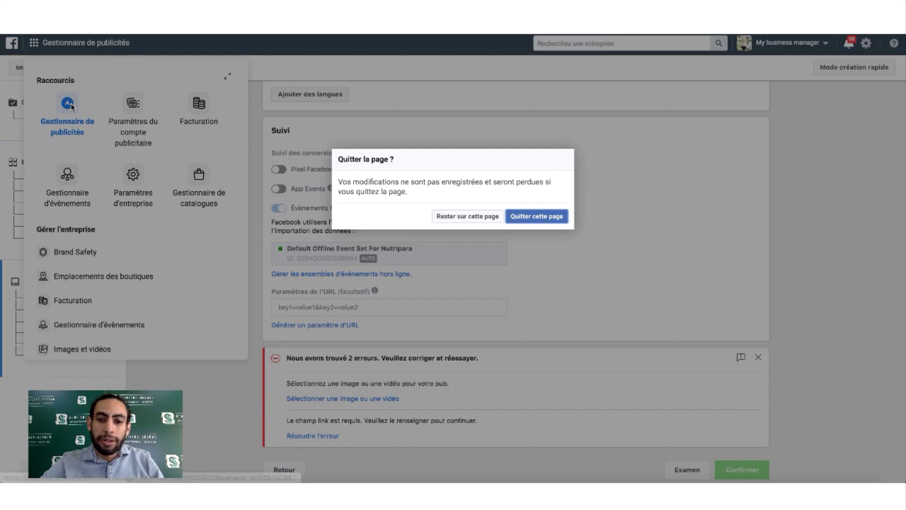
pyautogui.click(536, 217)
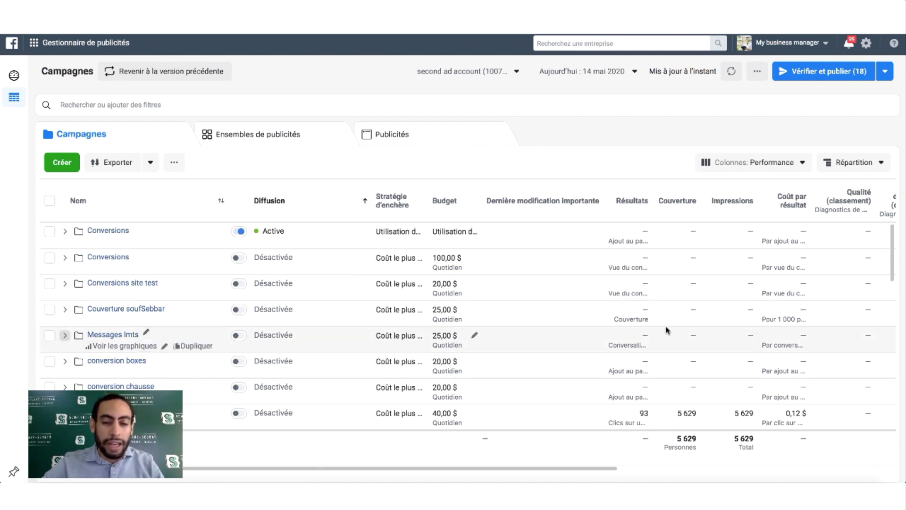
# Step: Open the Audiences page from the list of business tools
pyautogui.click(57, 42)
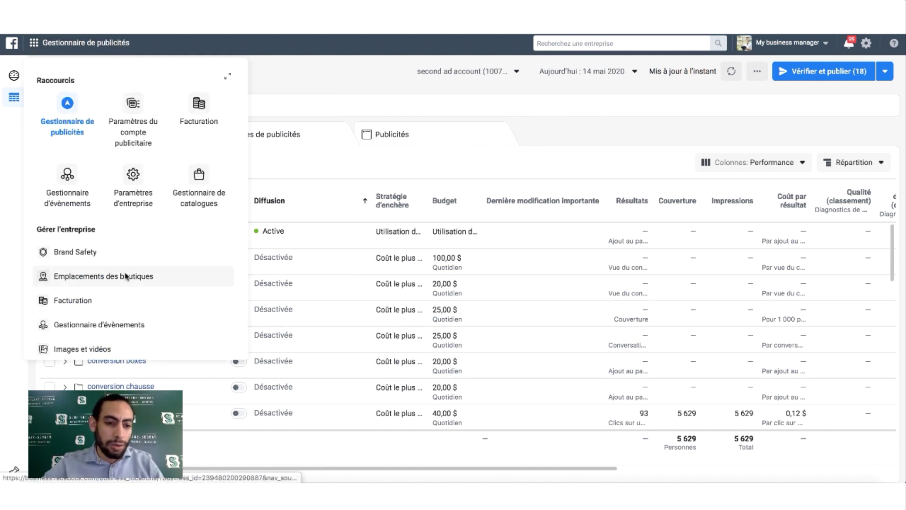
pyautogui.scroll(-10, 126, 276)
pyautogui.scroll(1, 136, 128)
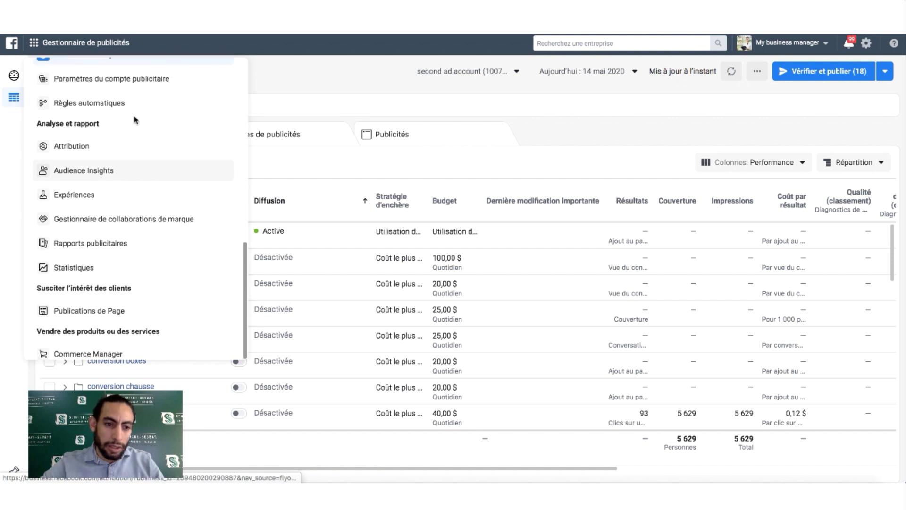
pyautogui.scroll(3, 136, 120)
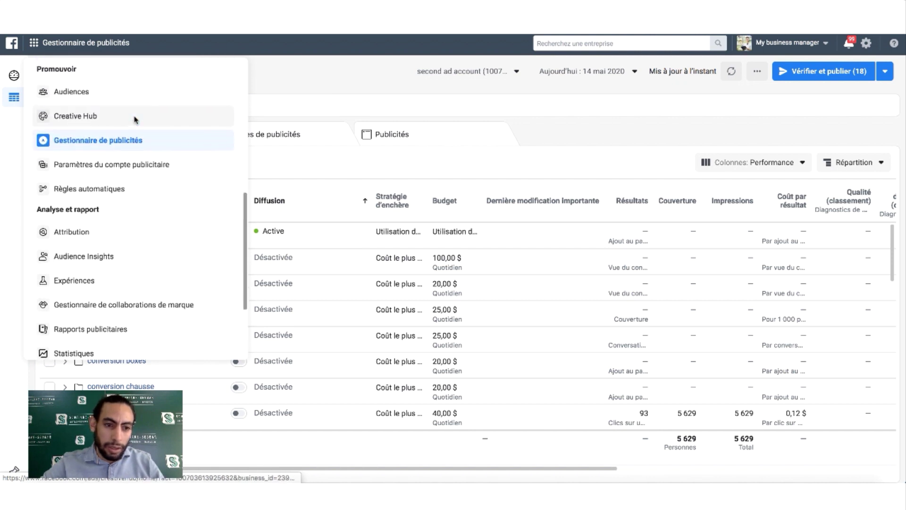
pyautogui.click(54, 43)
pyautogui.click(54, 43)
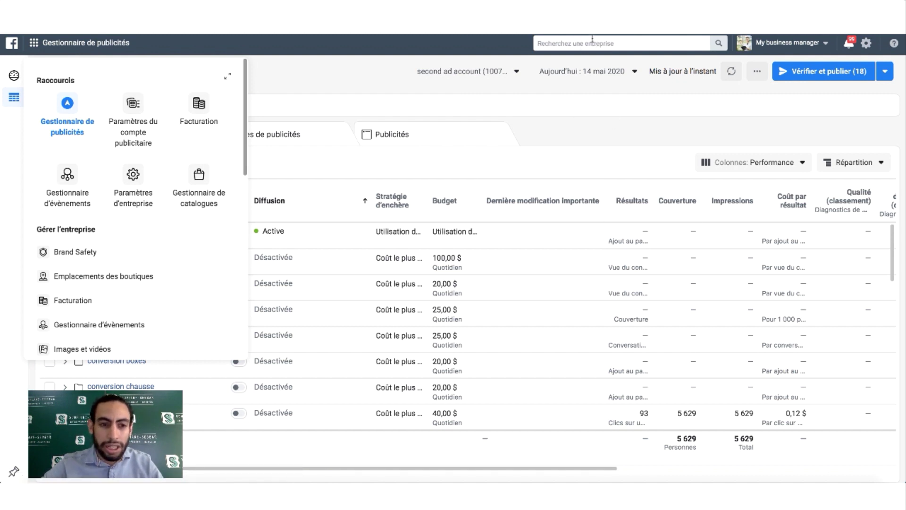
pyautogui.scroll(-6, 70, 172)
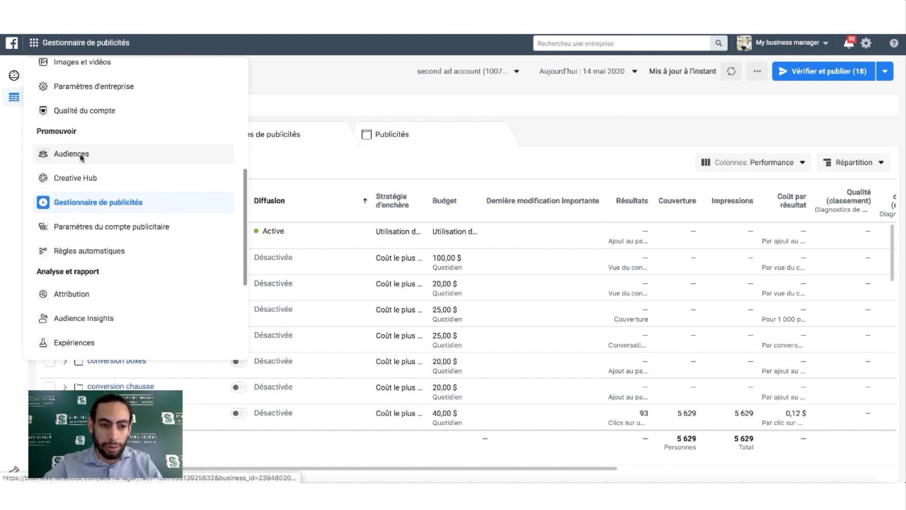
pyautogui.click(111, 159)
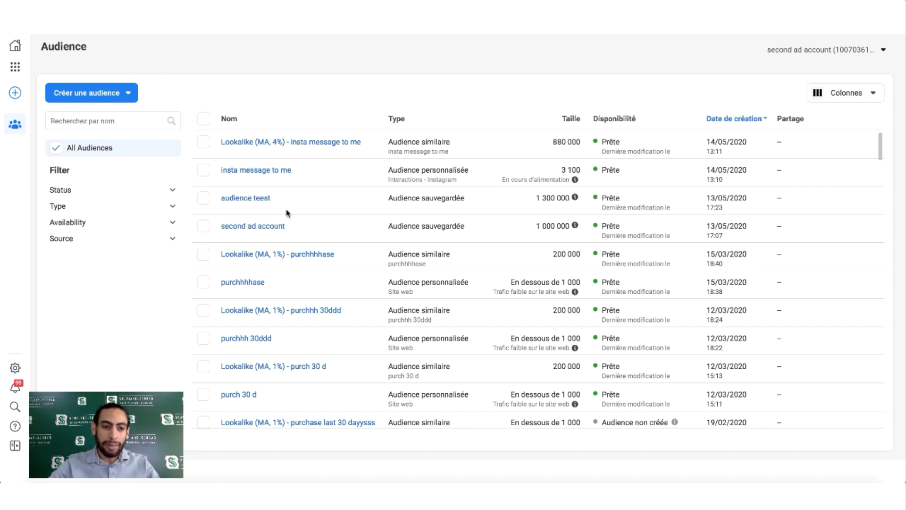
# Step: Start creating a custom audience (Audience personnalisée) with the website (Site web) as its source
pyautogui.click(126, 93)
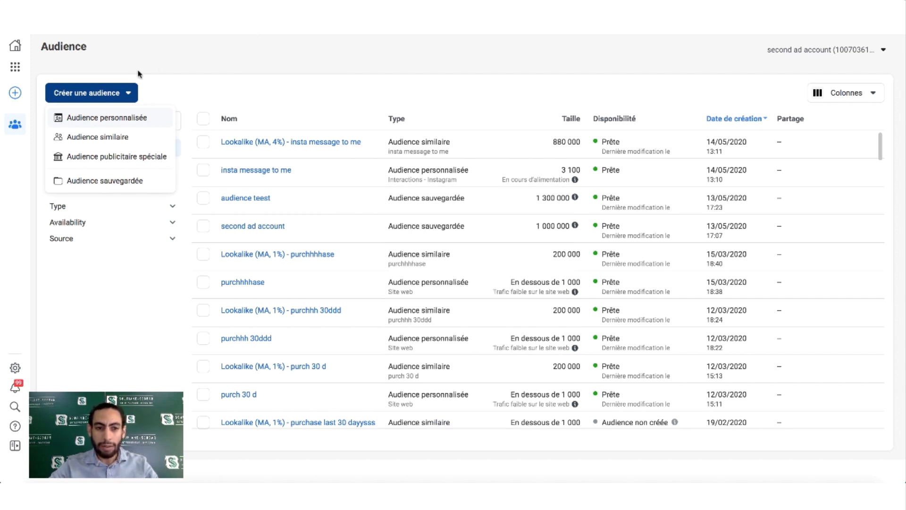
pyautogui.moveTo(121, 117)
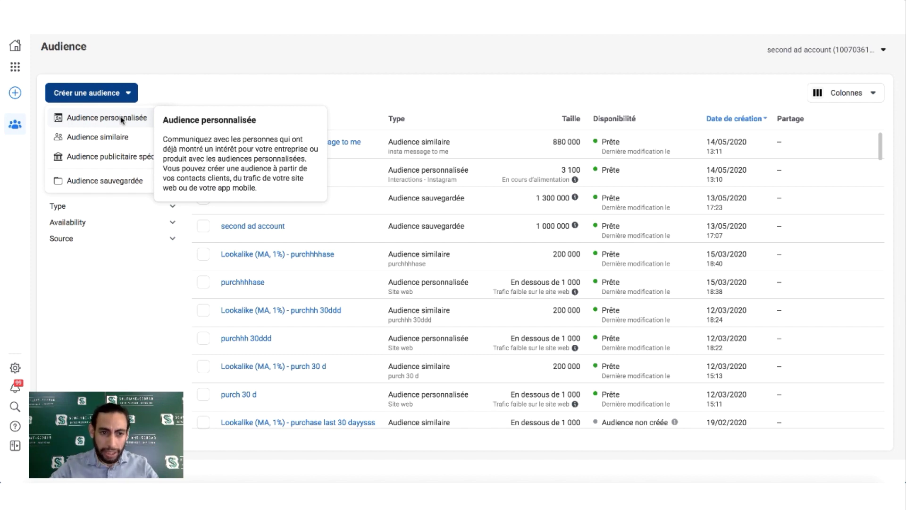
pyautogui.click(124, 118)
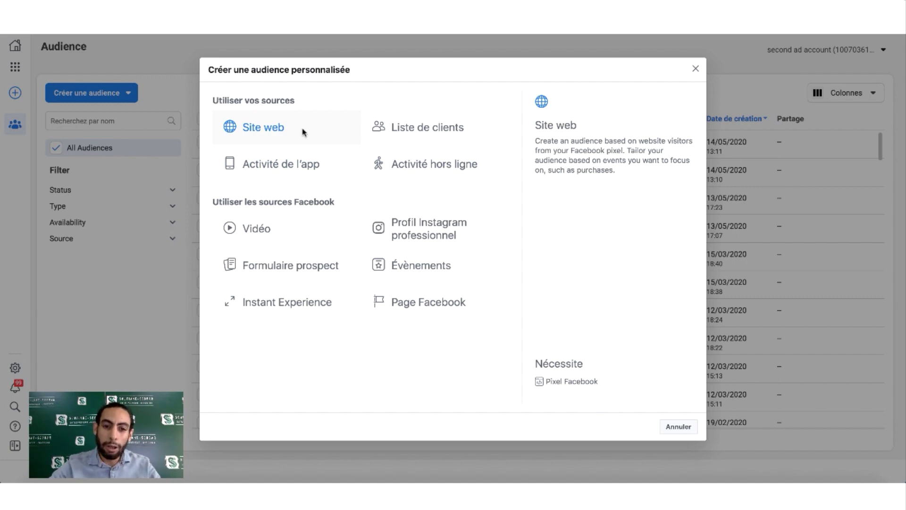
pyautogui.press('Escape')
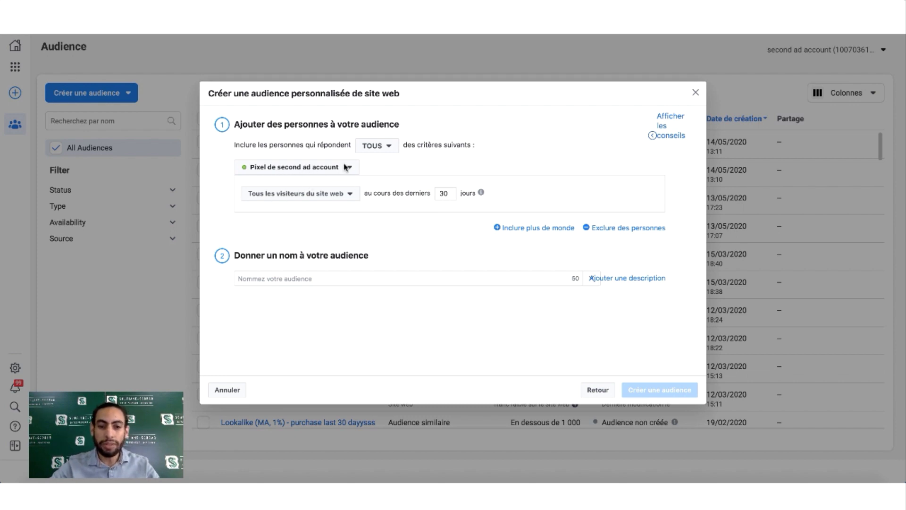
# Step: Set the website audience criterion to people who triggered the Purchase event
pyautogui.click(345, 198)
pyautogui.scroll(-1, 346, 318)
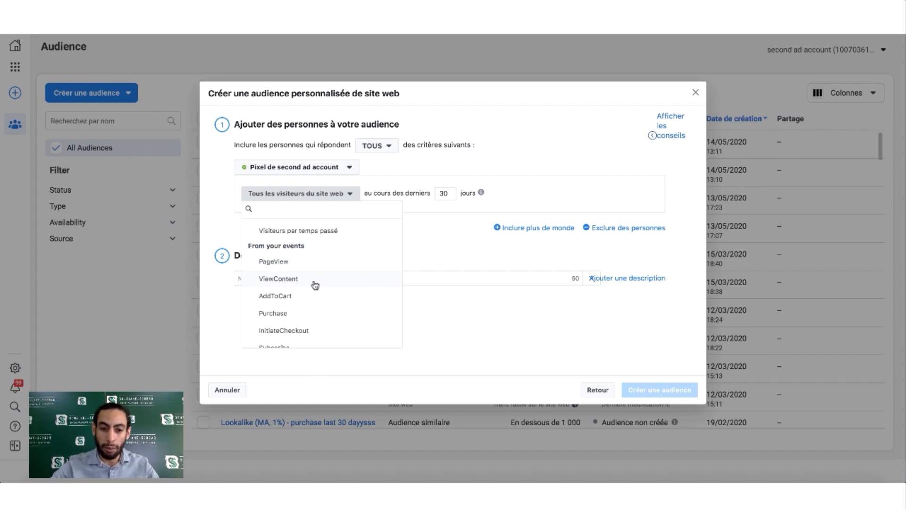
pyautogui.scroll(-2, 344, 281)
pyautogui.scroll(2, 344, 282)
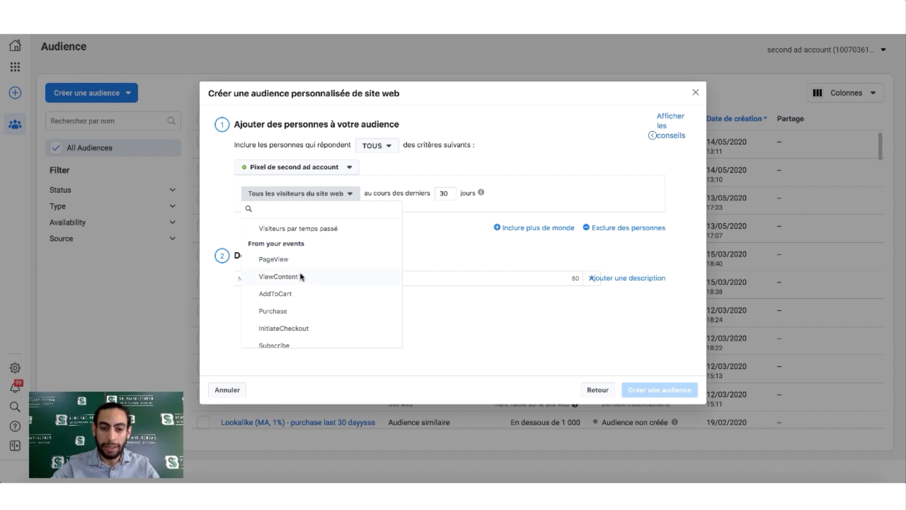
pyautogui.scroll(1, 368, 273)
pyautogui.scroll(-1, 368, 274)
pyautogui.scroll(-1, 369, 275)
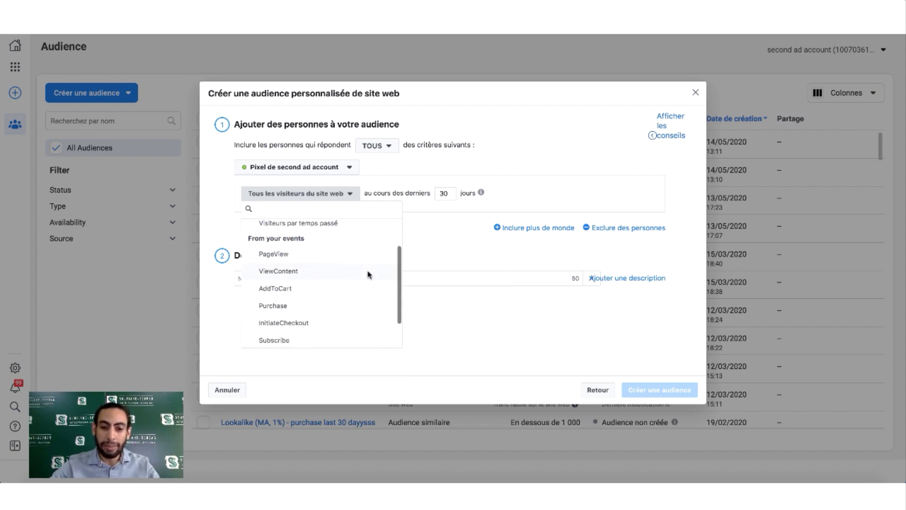
pyautogui.click(282, 306)
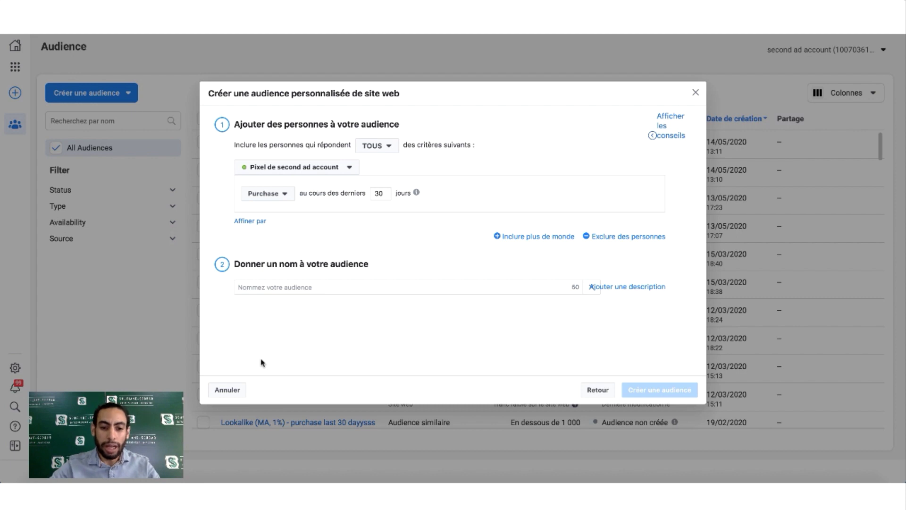
# Step: Name the custom audience "achat siteweb test"
pyautogui.click(286, 289)
pyautogui.write('pucha')
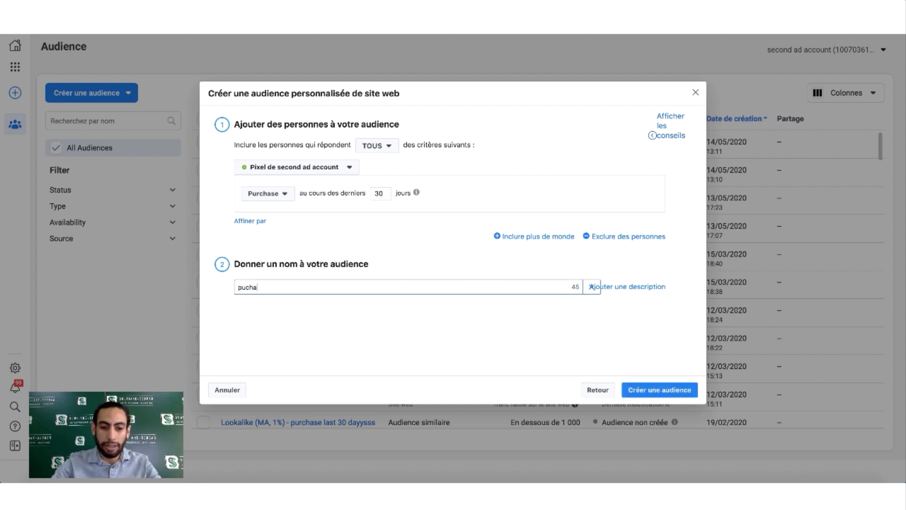
pyautogui.write('r')
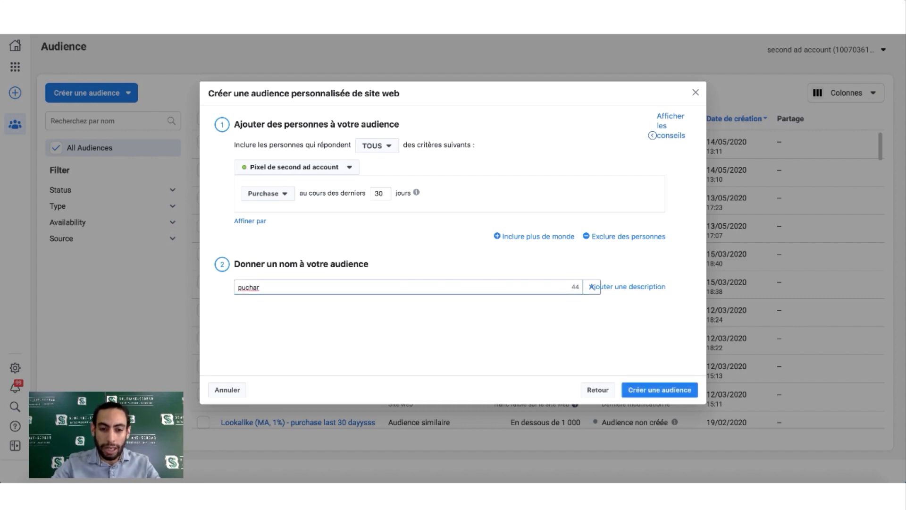
pyautogui.hotkey('ctrl', 'a')
pyautogui.write('achat')
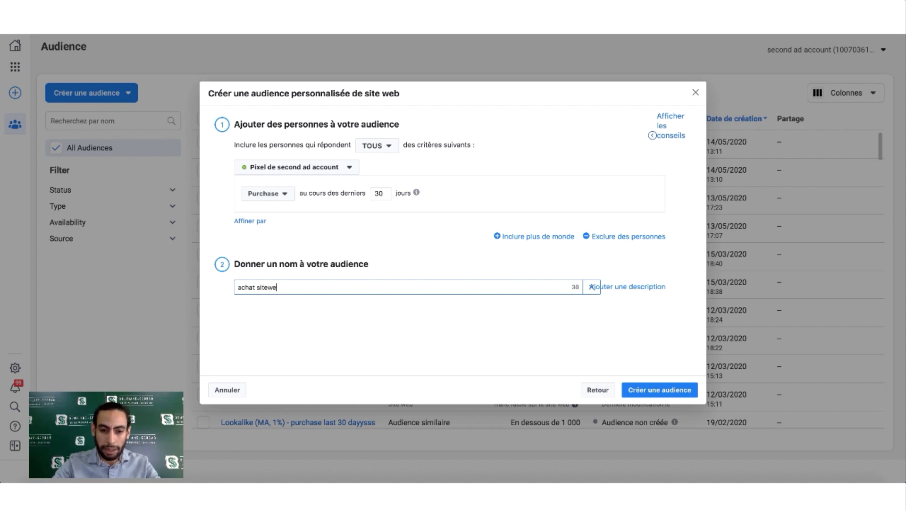
pyautogui.write('siteweb test')
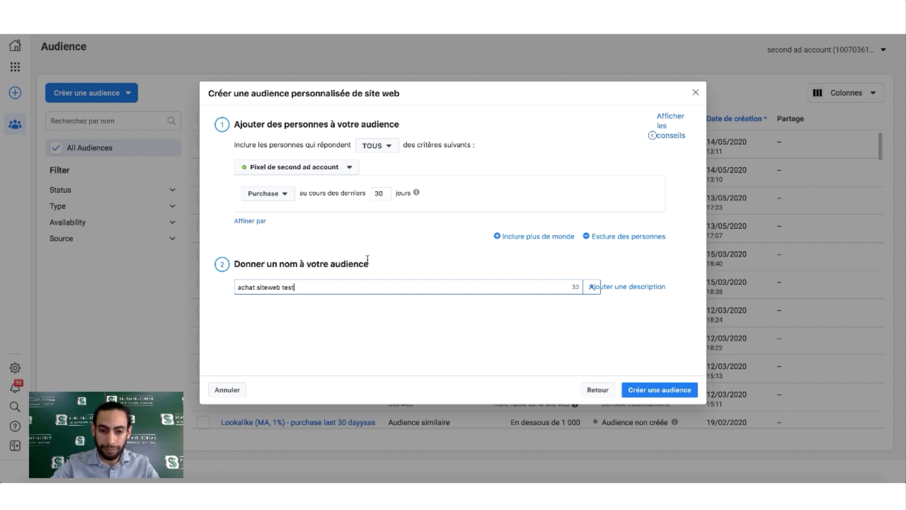
pyautogui.click(369, 263)
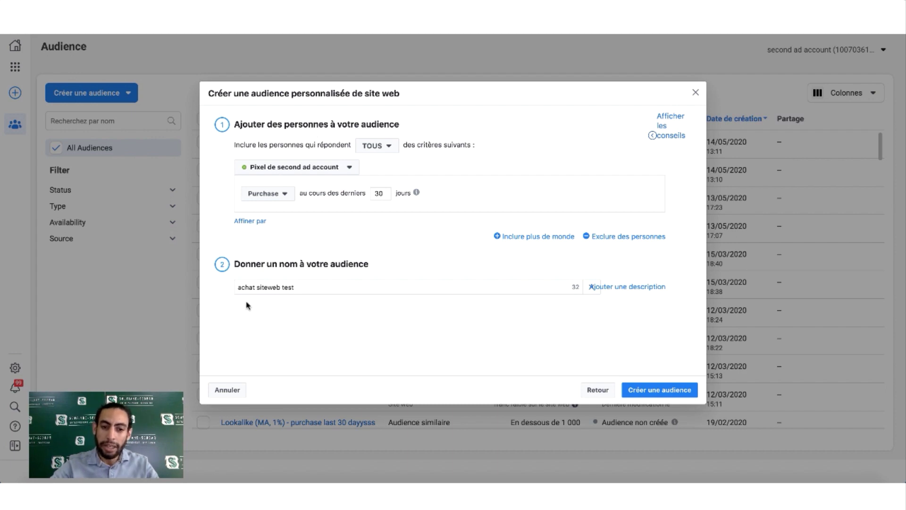
pyautogui.click(288, 195)
pyautogui.click(339, 184)
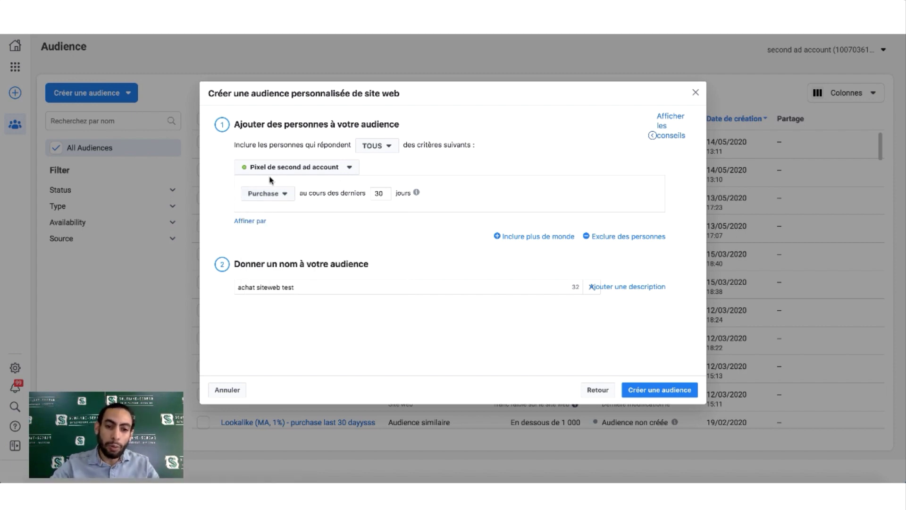
pyautogui.click(251, 220)
pyautogui.click(320, 231)
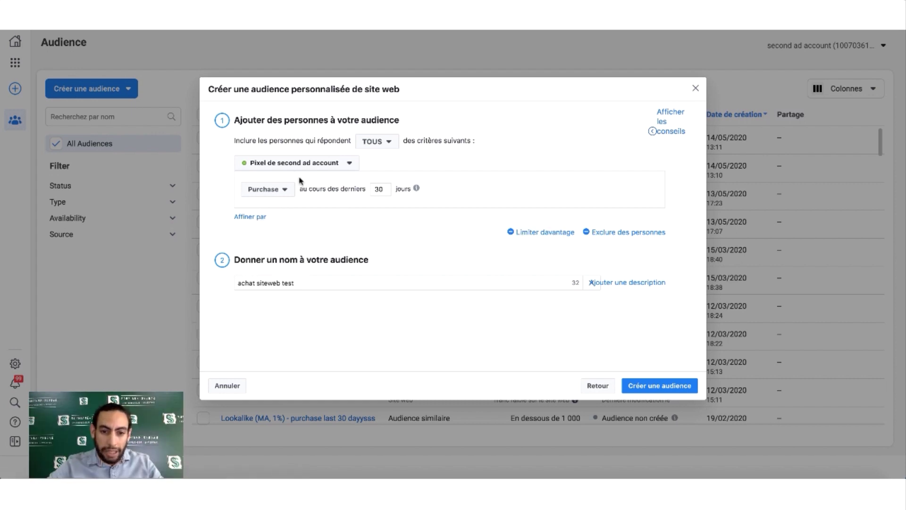
# Step: Check that all criteria must be met, and add a limiting criterion for people who viewed specific web pages (Personnes ayant consulté des pages web spécifiques)
pyautogui.click(384, 142)
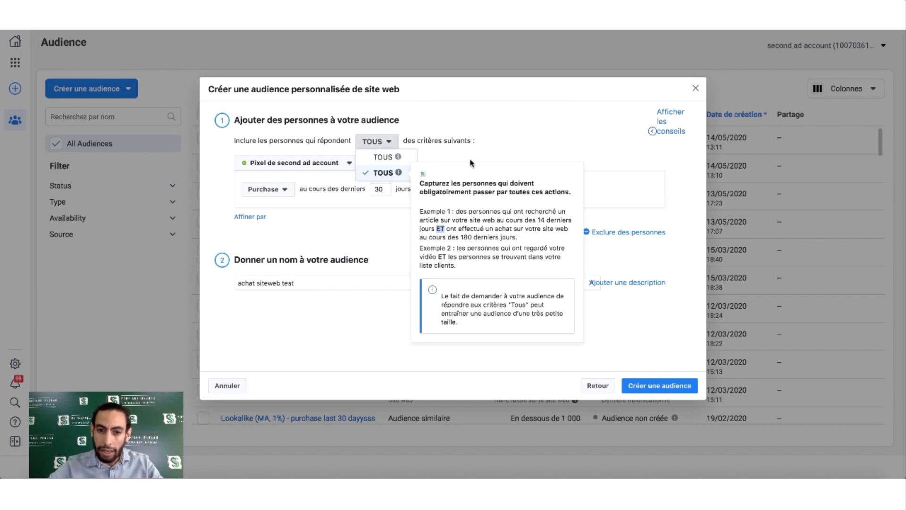
pyautogui.click(302, 204)
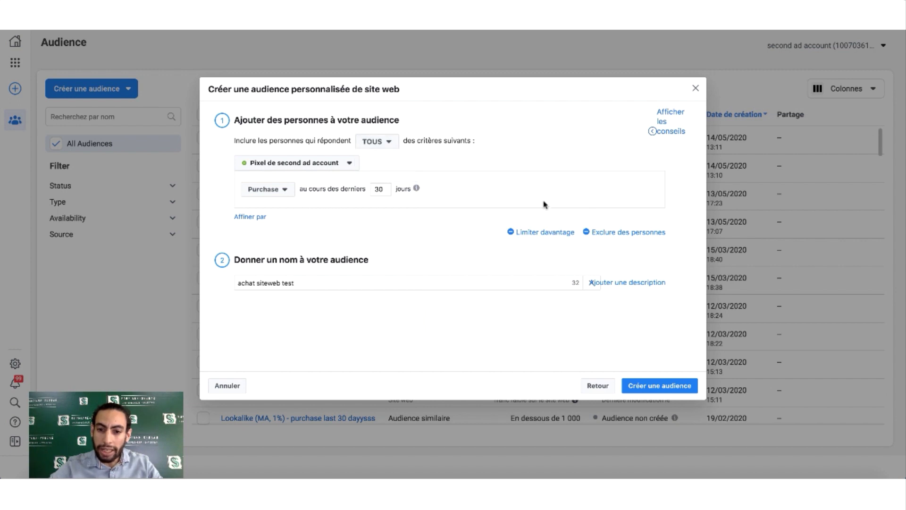
pyautogui.click(533, 232)
pyautogui.click(338, 254)
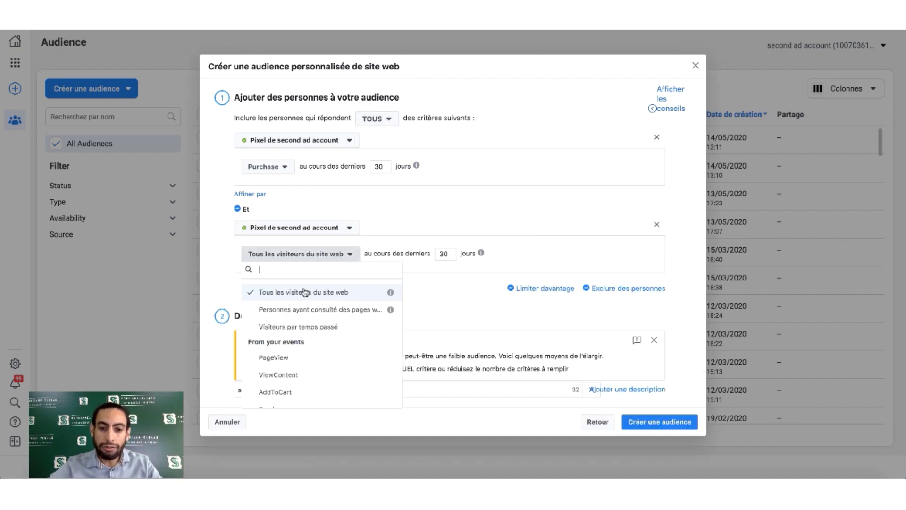
pyautogui.click(303, 309)
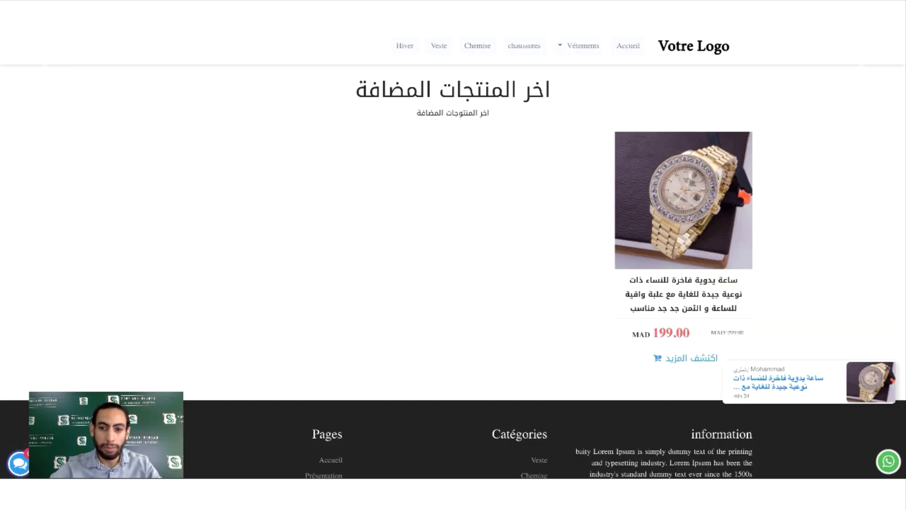
# Step: Open a product page in the baity.storeino.net store and enter its URL as the value the visited pages must contain
pyautogui.click(631, 185)
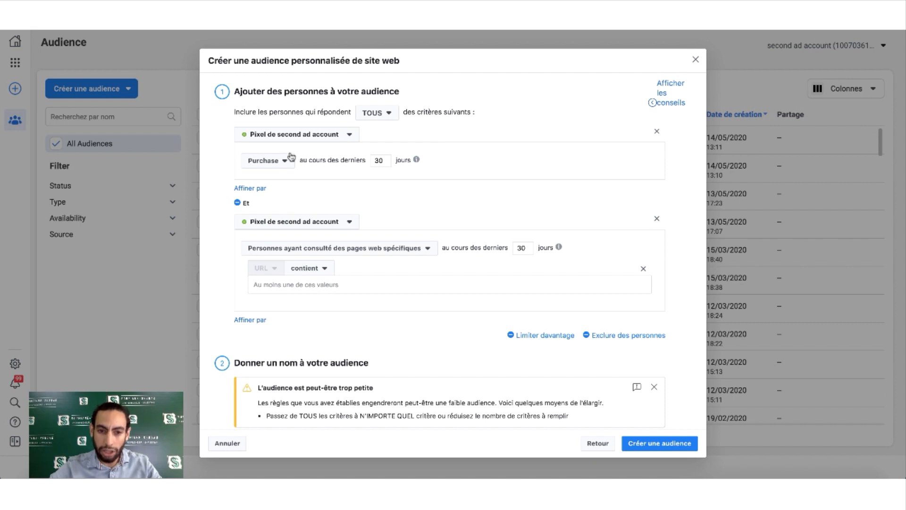
pyautogui.click(329, 287)
pyautogui.write('https://baity.storeino.net/product/%D8%A7%D9%84%D8%A3%D8%AD%D8%B0%D9%8A%D8%A9-%D8%A7%D9%84%D8%B1%D9%8A%D8%A7%D8%B6%D9%8A%D8%A9-%D8%B7%D8%A8%D9%8A%D8%A9-%D9%88-%D8%AC%D8%AF-%D9%85%D8%B1%D9%8A%D8%AD%D8%A9-%D9%88%D8%B1%D8%AF%D9%8A%D8%A9')
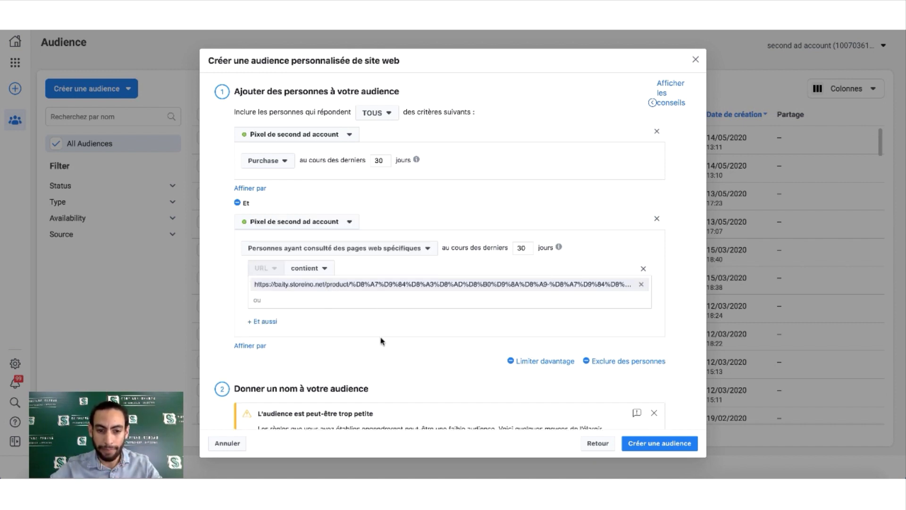
pyautogui.scroll(-1, 443, 376)
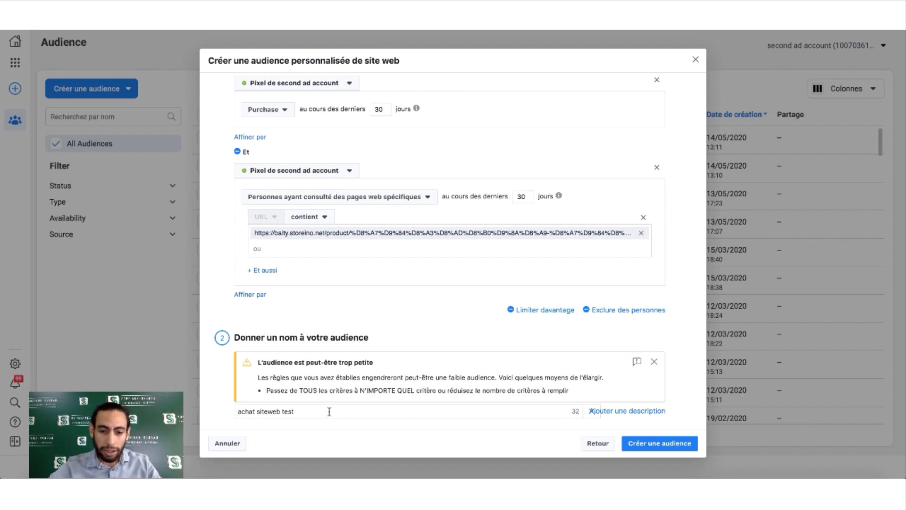
# Step: Remove the criterion for visitors of specific web pages and let people qualify by meeting any one of the criteria
pyautogui.click(657, 168)
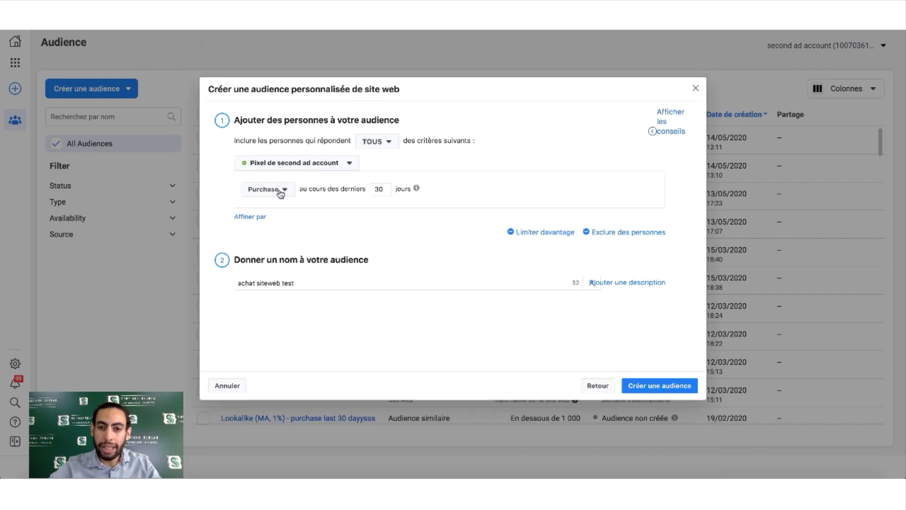
pyautogui.click(396, 143)
pyautogui.click(396, 163)
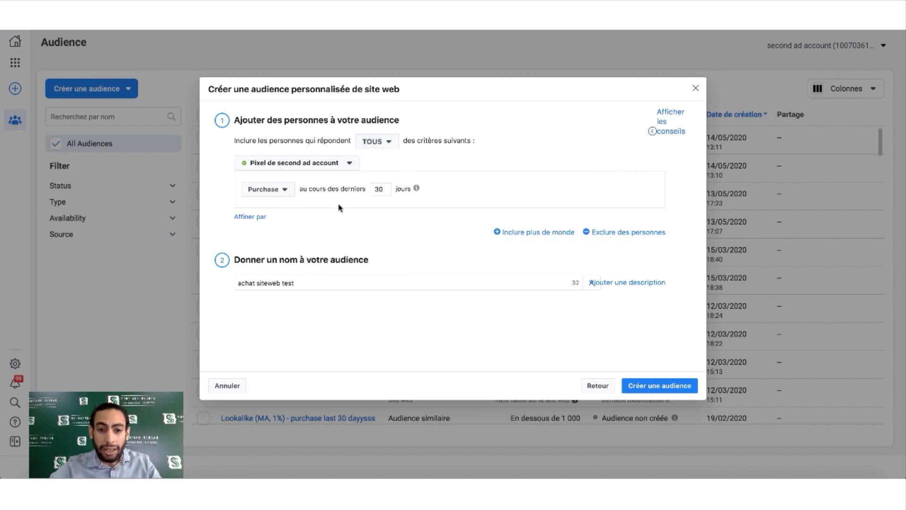
# Step: Add an AddToCart criterion as an alternative to Purchase, and return to the choice of audience sources
pyautogui.click(505, 232)
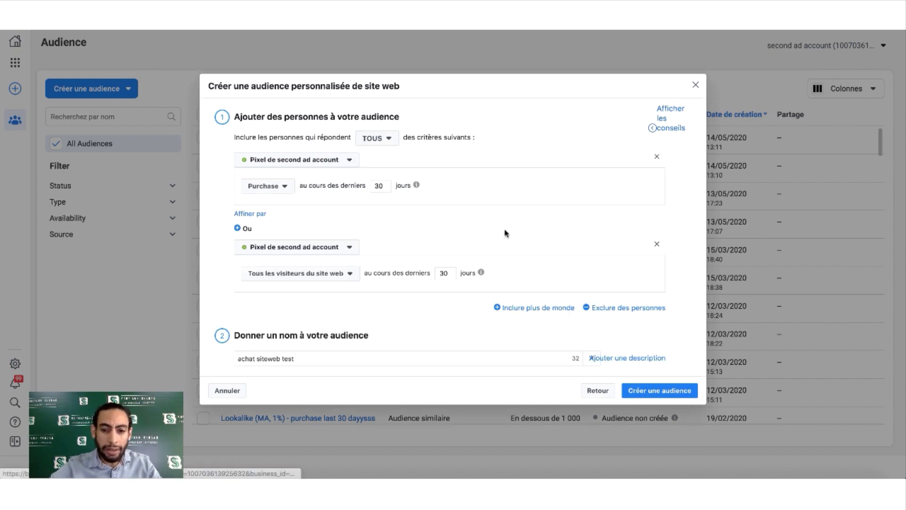
pyautogui.click(277, 272)
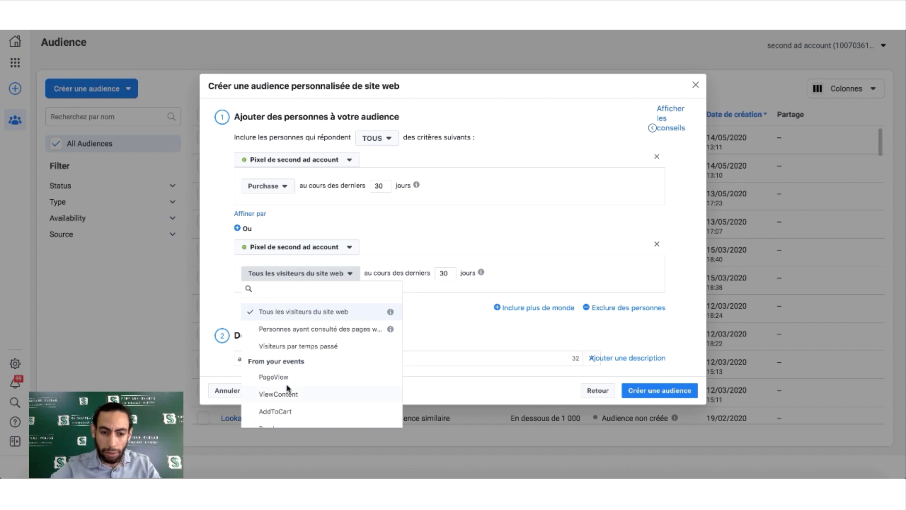
pyautogui.click(282, 410)
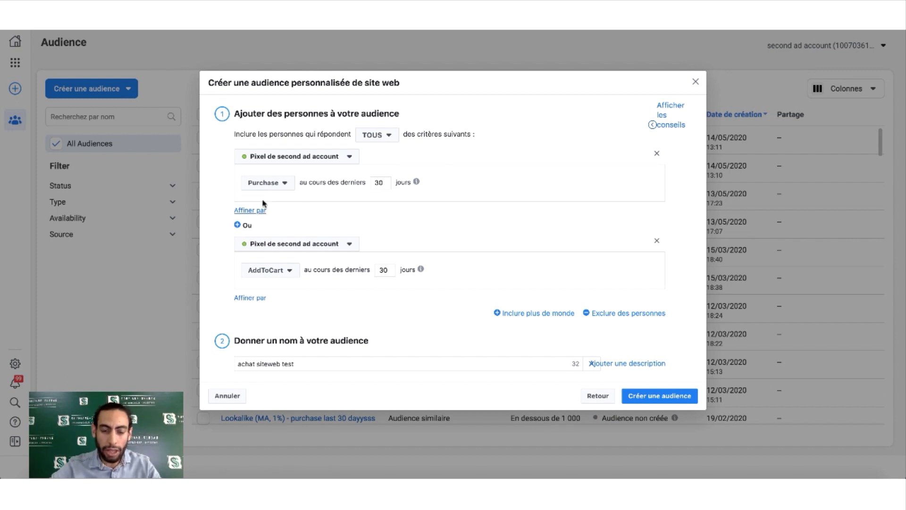
pyautogui.click(303, 364)
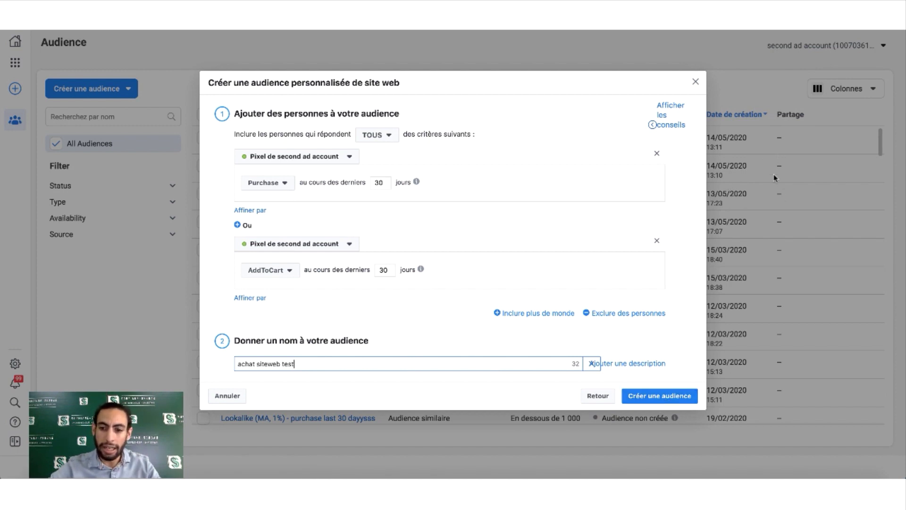
pyautogui.click(597, 396)
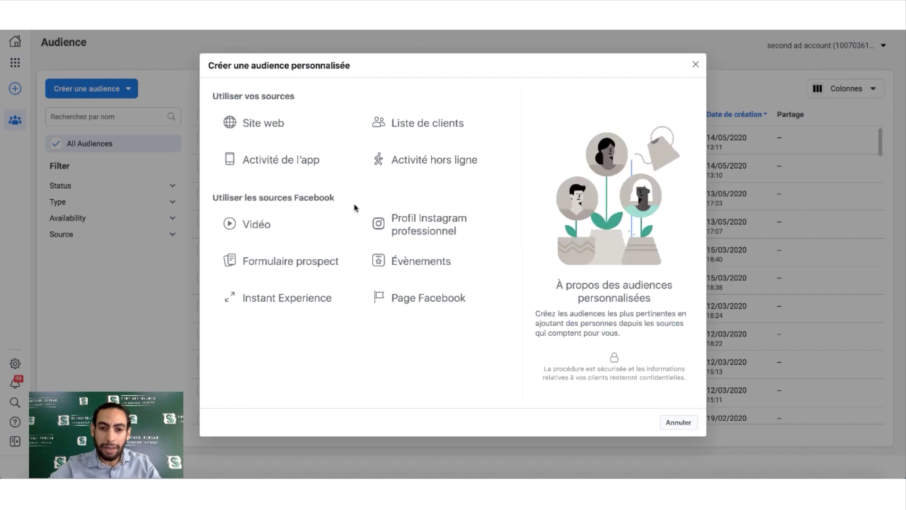
# Step: Start a Facebook Page audience for the second page under My Business Manager, targeting people who sent the page a message
pyautogui.click(431, 306)
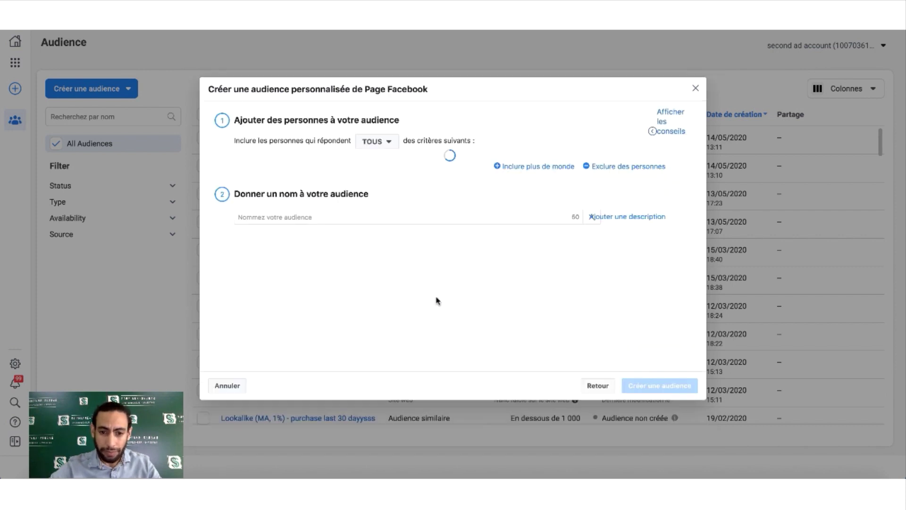
pyautogui.click(270, 164)
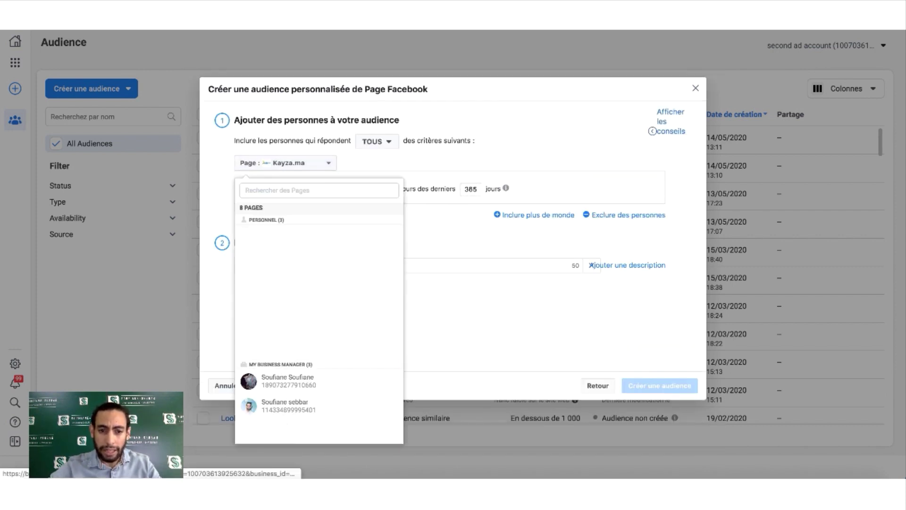
pyautogui.click(285, 406)
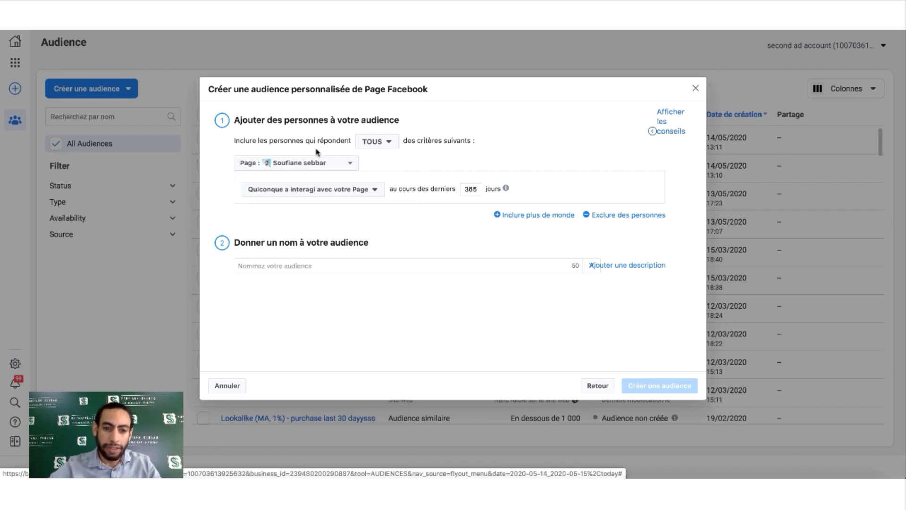
pyautogui.click(311, 189)
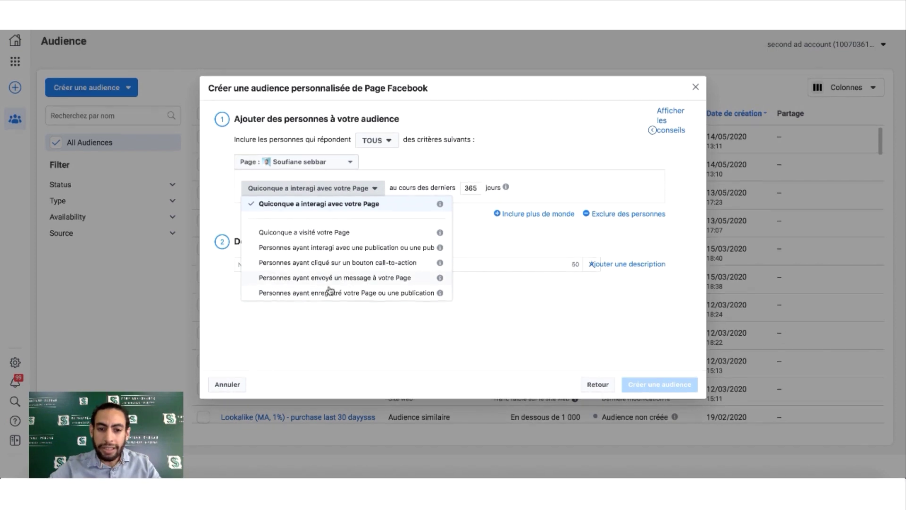
pyautogui.click(346, 281)
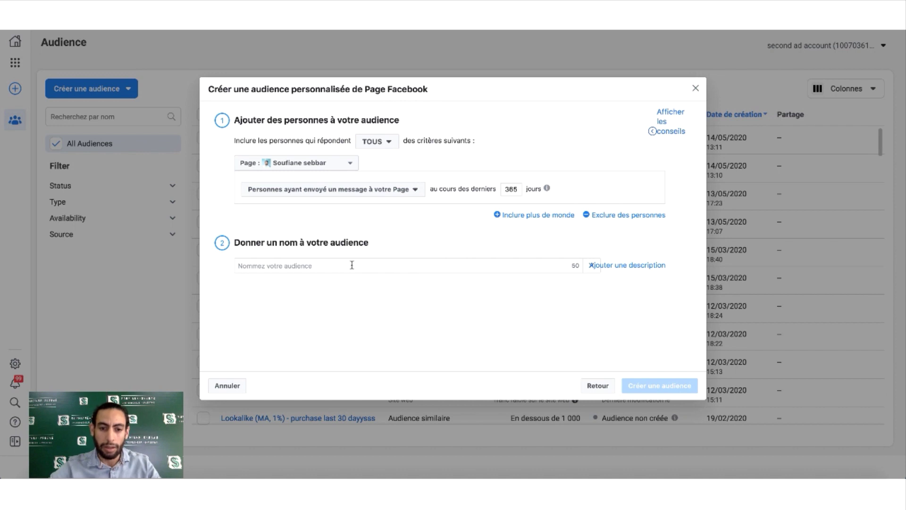
# Step: Name the Facebook Page audience "message facebook"
pyautogui.click(352, 264)
pyautogui.write('message fa')
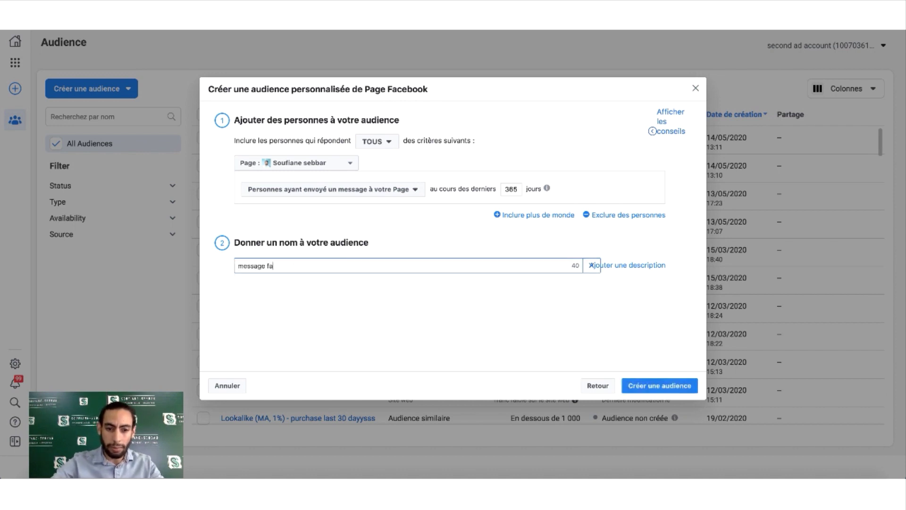
pyautogui.write('cebook')
pyautogui.click(366, 296)
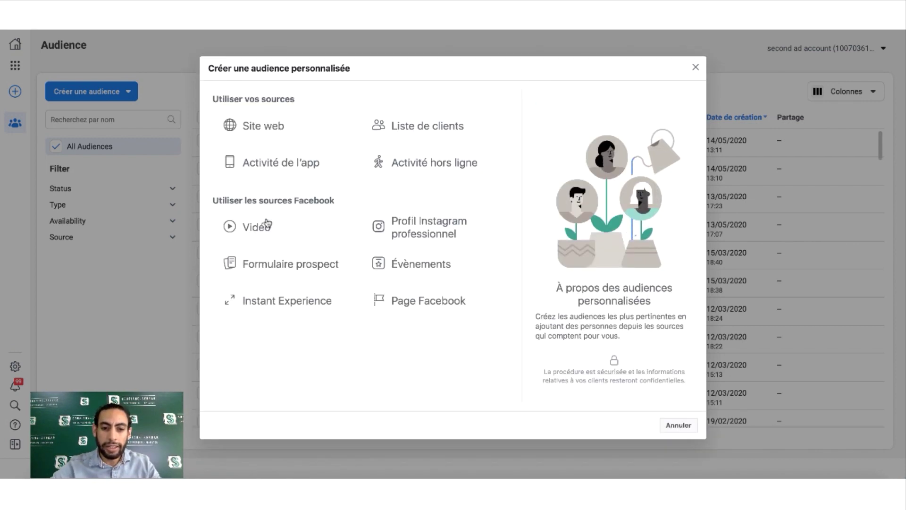
# Step: Start a video engagement audience of people who watched at least 10 seconds of the video
pyautogui.click(267, 224)
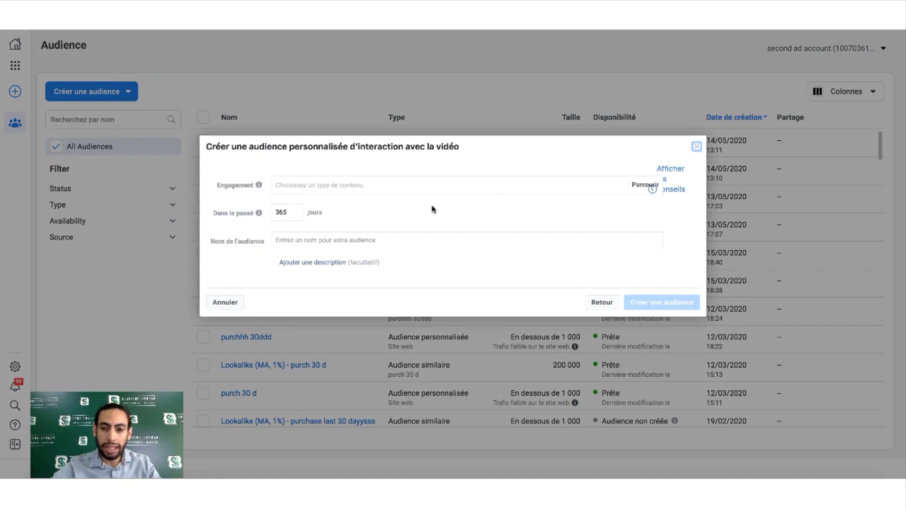
pyautogui.click(358, 186)
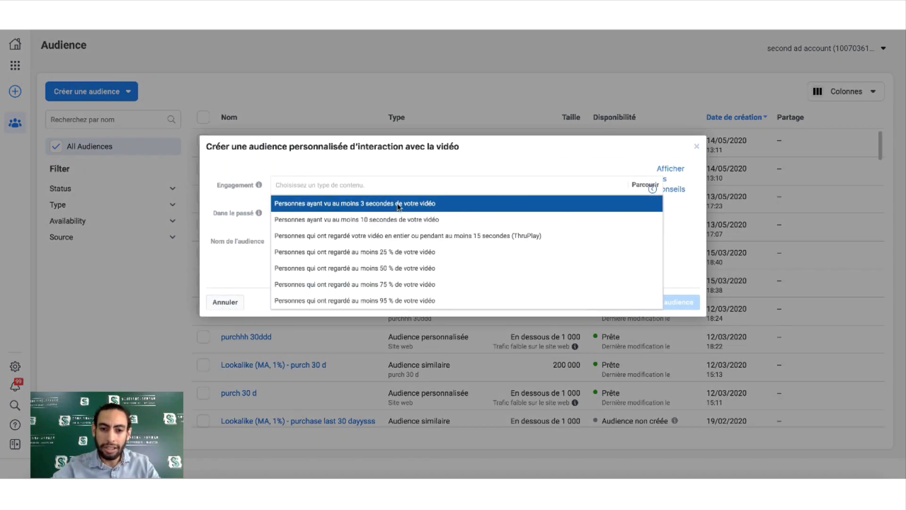
pyautogui.click(381, 220)
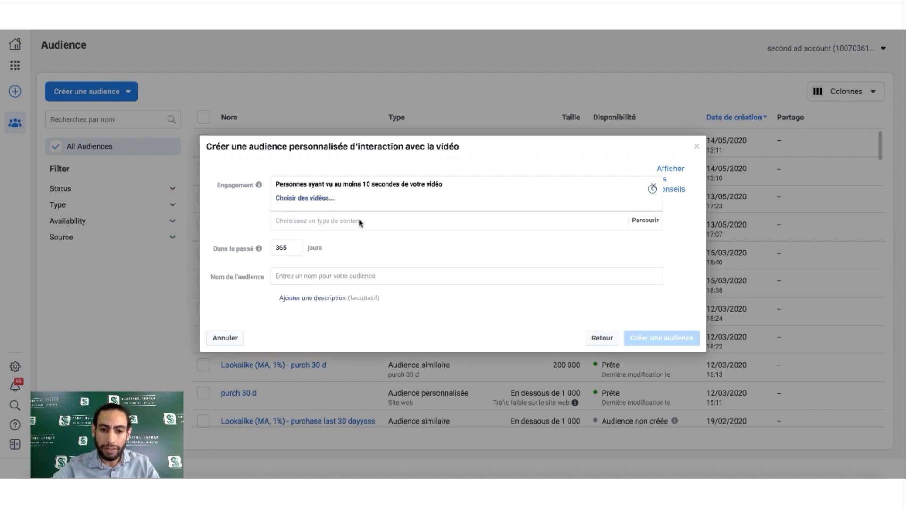
# Step: Choose the Kayza.ma page's video "spadrichebkahind" as the video for the 10-second engagement criterion
pyautogui.click(645, 220)
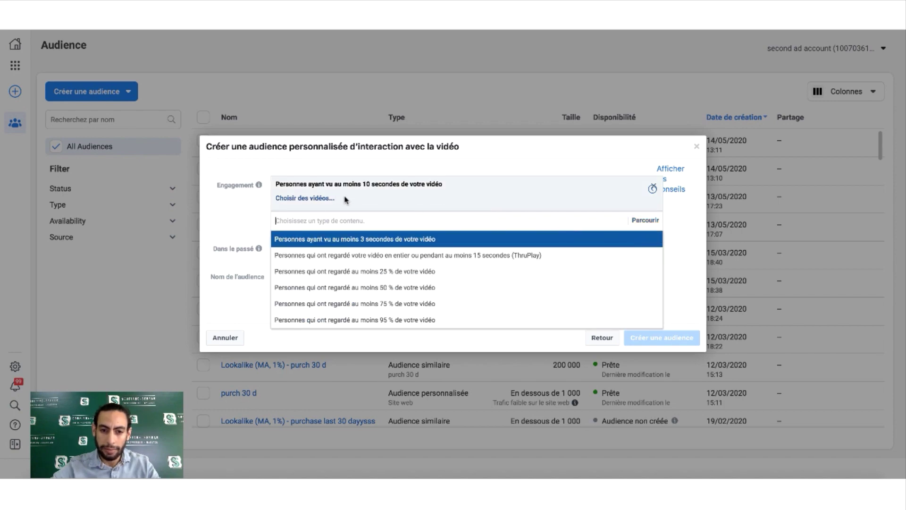
pyautogui.click(318, 198)
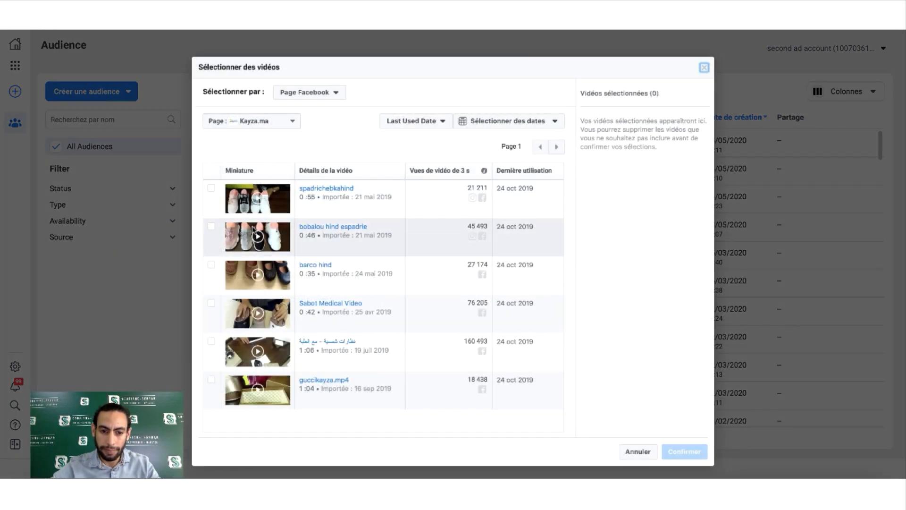
pyautogui.click(211, 188)
pyautogui.click(686, 451)
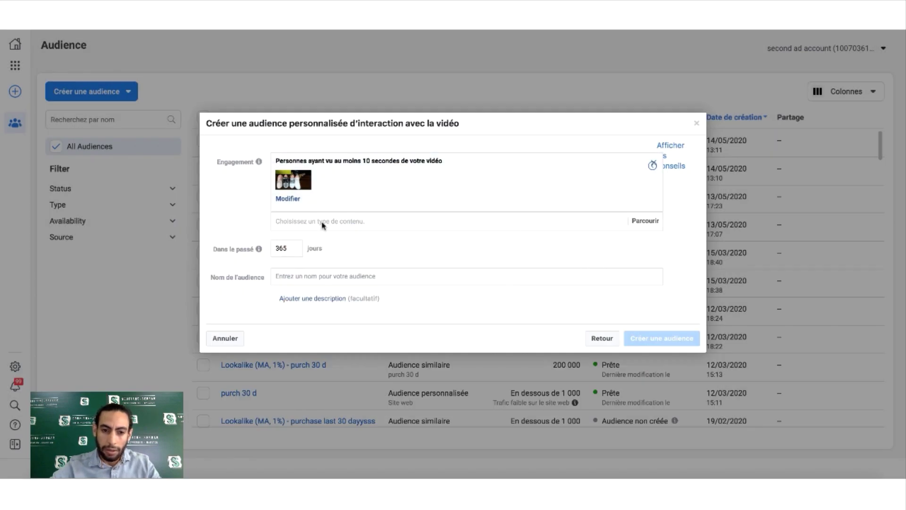
# Step: Name the audience "les gens qui ont regarde 10secondes test", create it, and close the follow-up suggestions
pyautogui.click(326, 278)
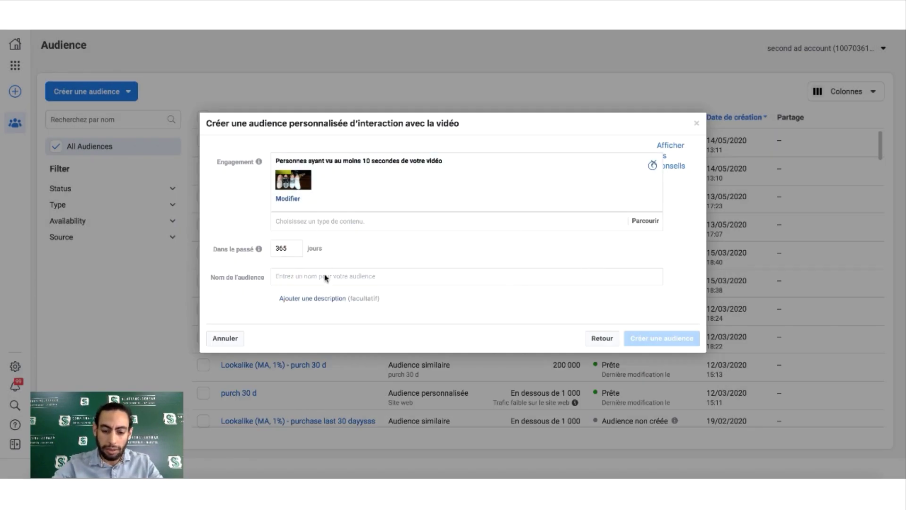
pyautogui.write('le')
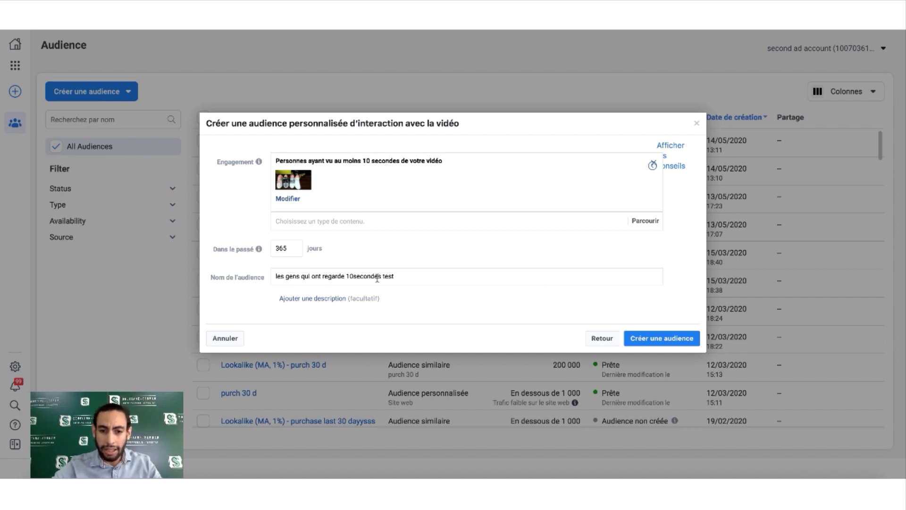
pyautogui.click(683, 341)
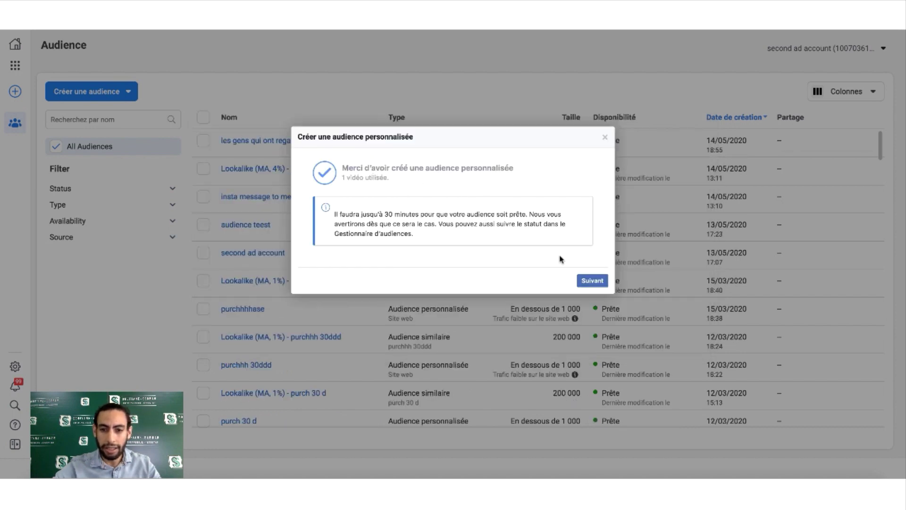
pyautogui.click(586, 280)
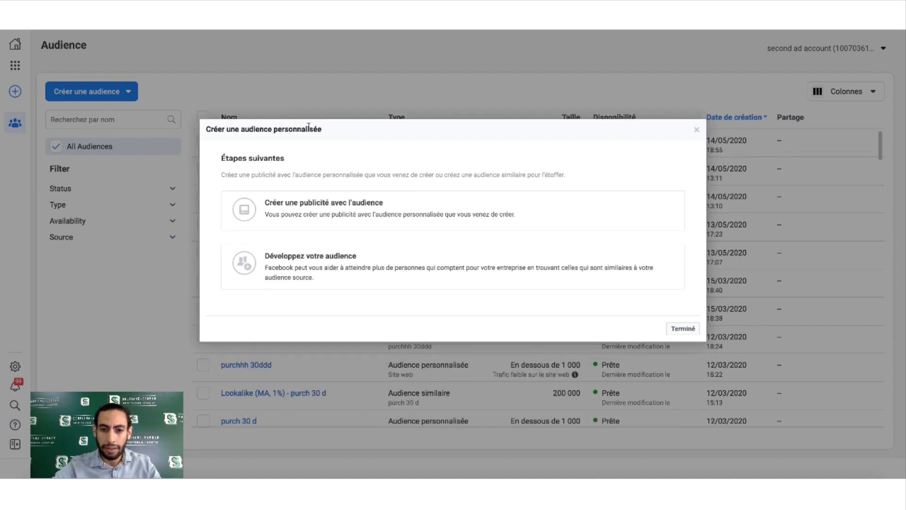
pyautogui.click(697, 129)
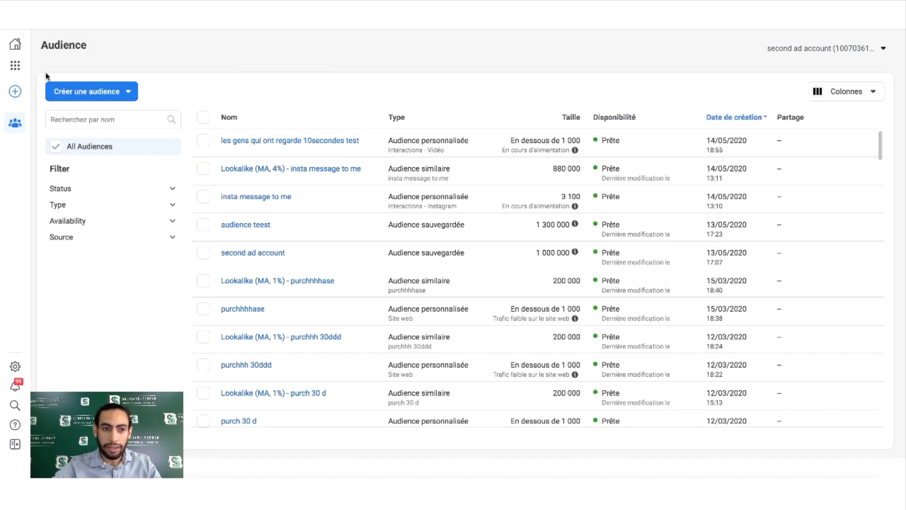
# Step: Switch to the Ads Manager and start a new campaign with the Conversions objective, continuing to its ad set
pyautogui.click(16, 65)
pyautogui.click(93, 104)
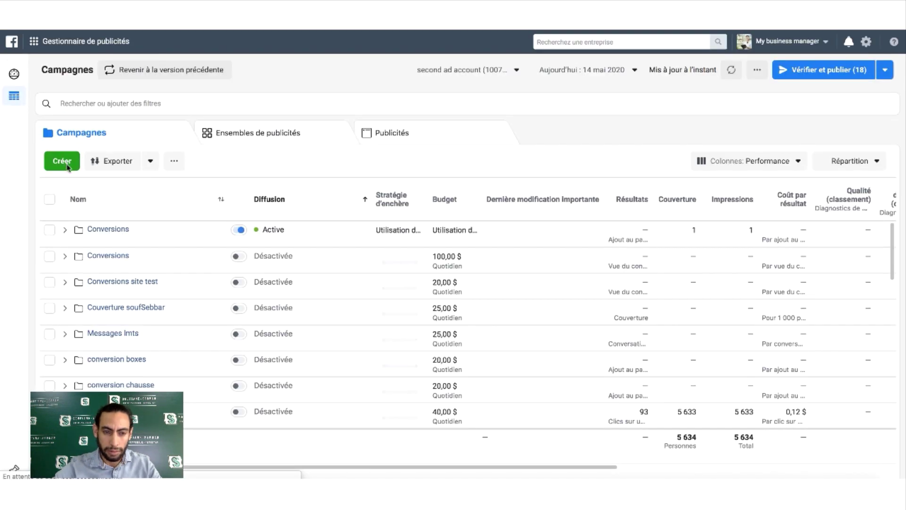
pyautogui.click(62, 161)
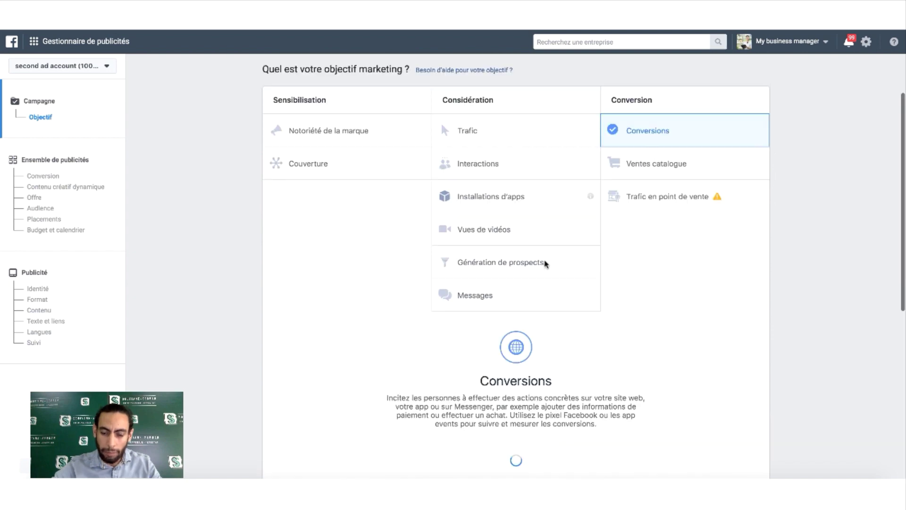
pyautogui.click(503, 392)
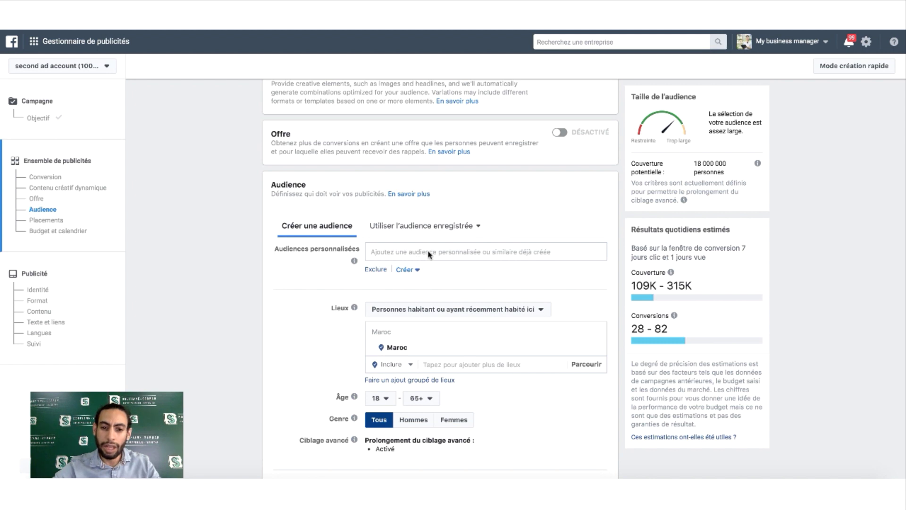
# Step: Include the custom audience "les gens qui ont regarde 10secondes test" in the ad set and remove it again
pyautogui.click(388, 255)
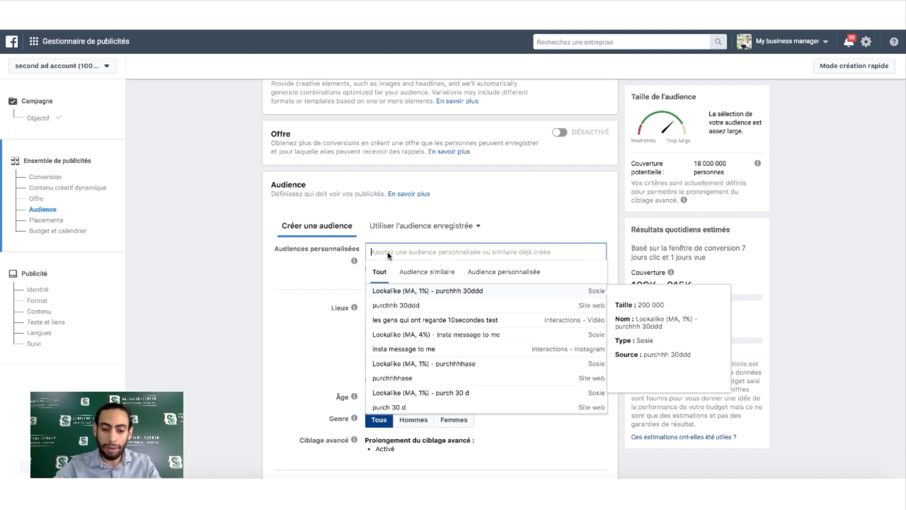
pyautogui.write('les')
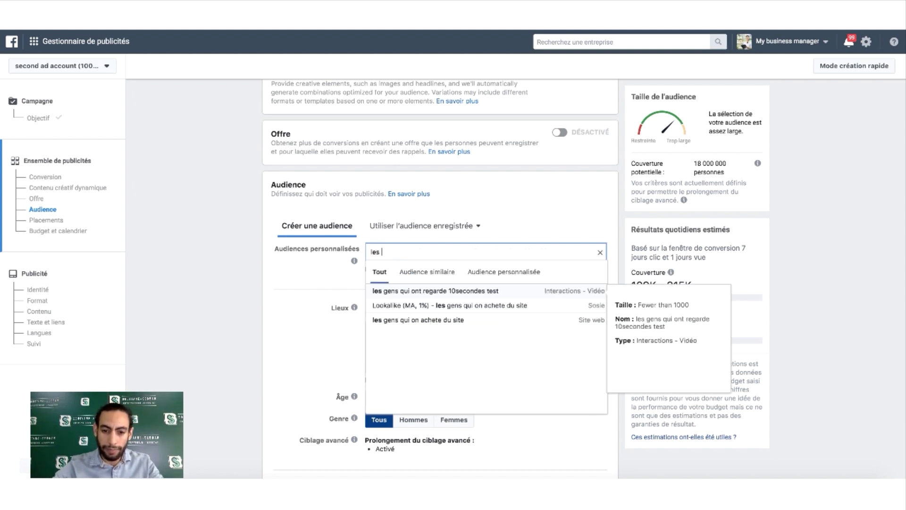
pyautogui.click(443, 290)
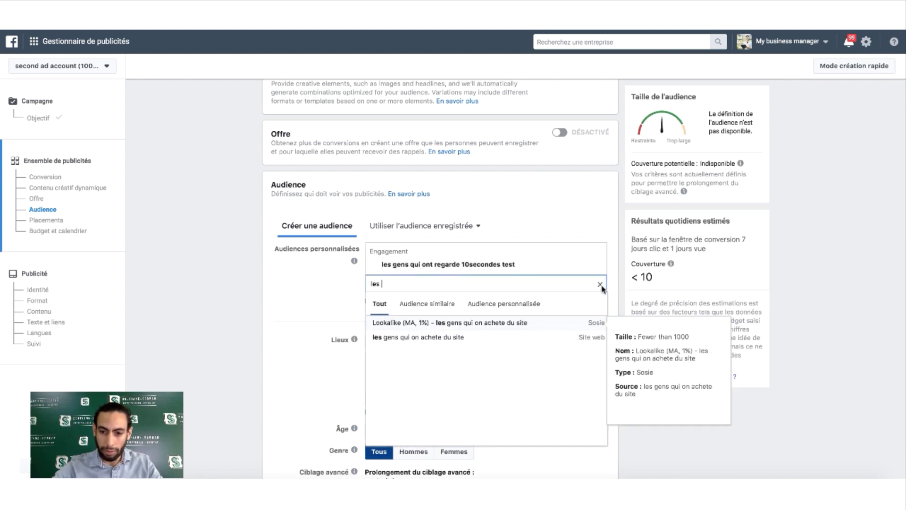
pyautogui.click(602, 285)
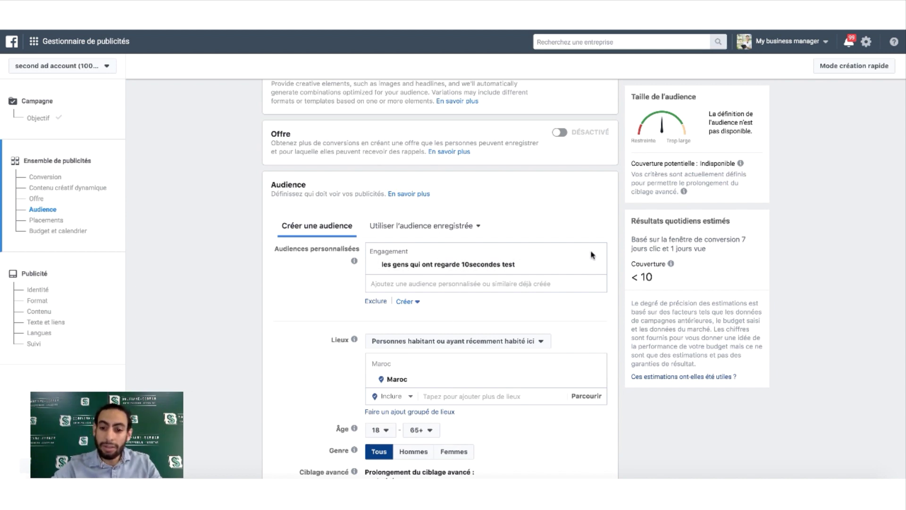
pyautogui.click(598, 267)
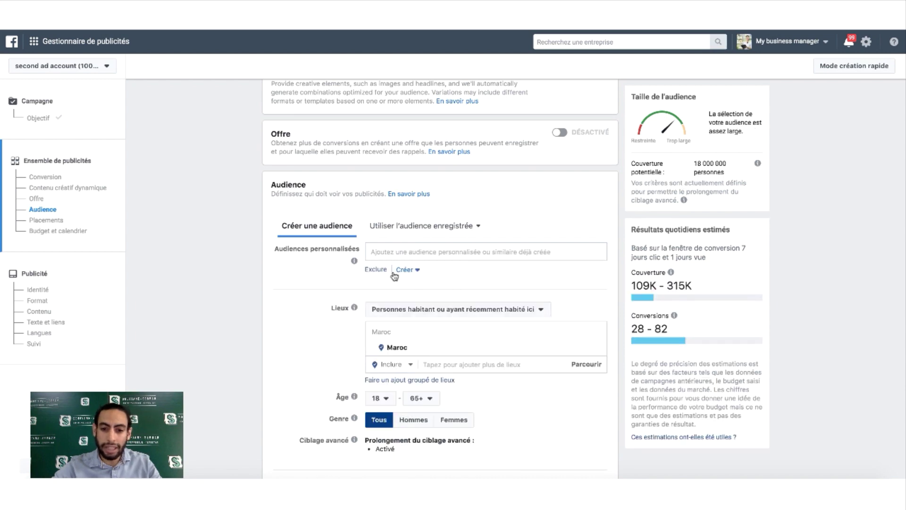
# Step: Exclude the custom audience "les gens qui ont regarde 10secondes test" from the ad set's targeting
pyautogui.click(378, 267)
pyautogui.click(378, 315)
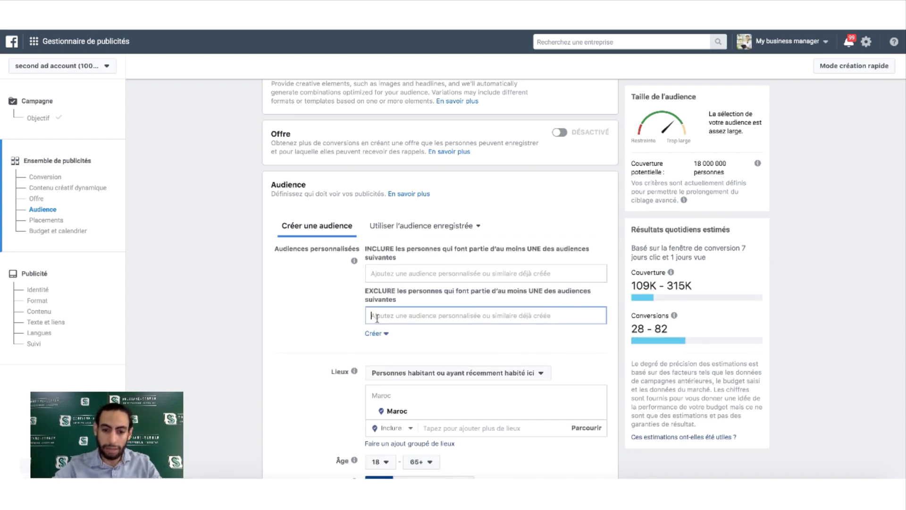
pyautogui.write('les ge')
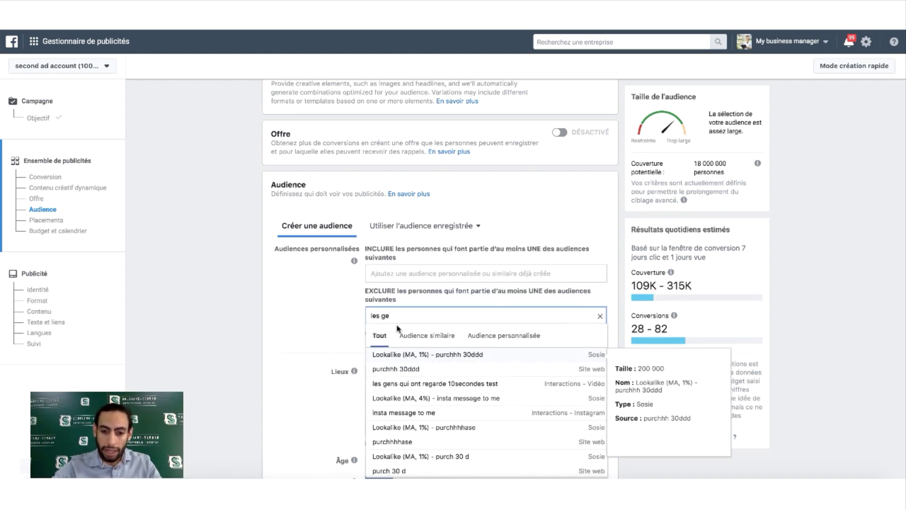
pyautogui.write('ns')
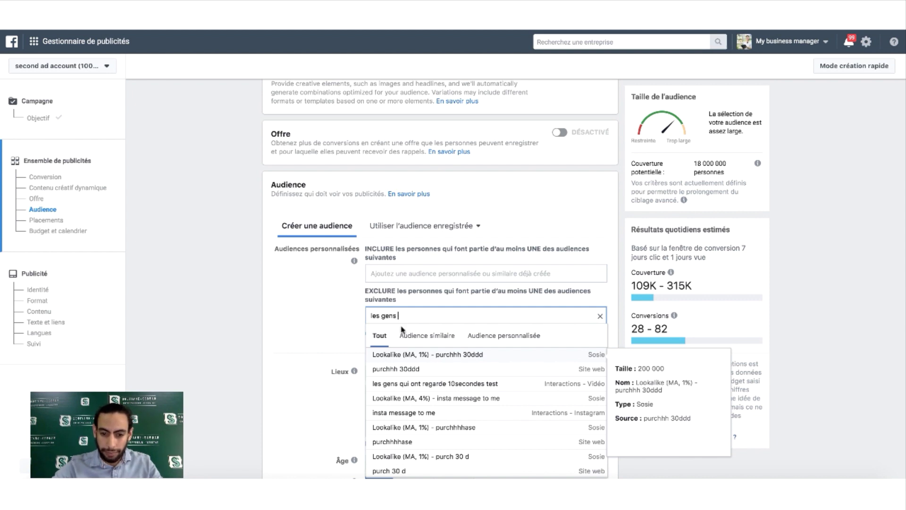
pyautogui.click(413, 384)
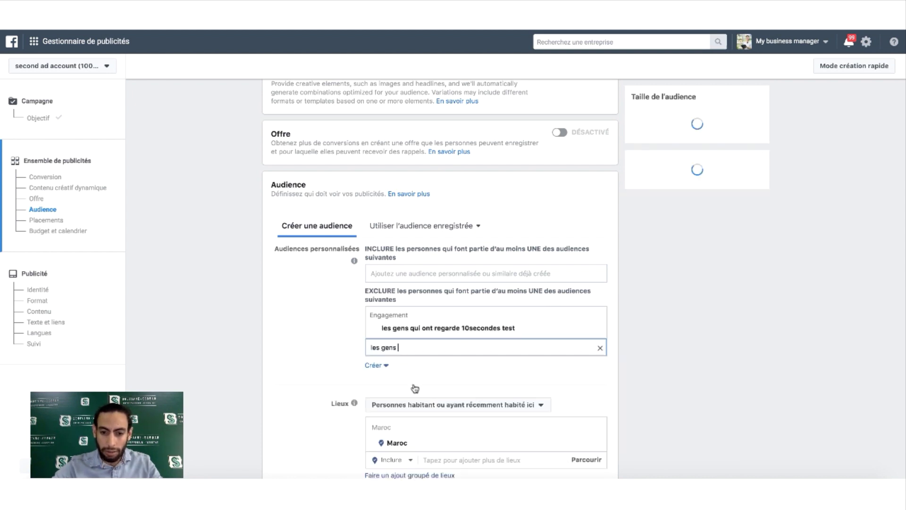
pyautogui.click(348, 337)
pyautogui.scroll(-3, 441, 315)
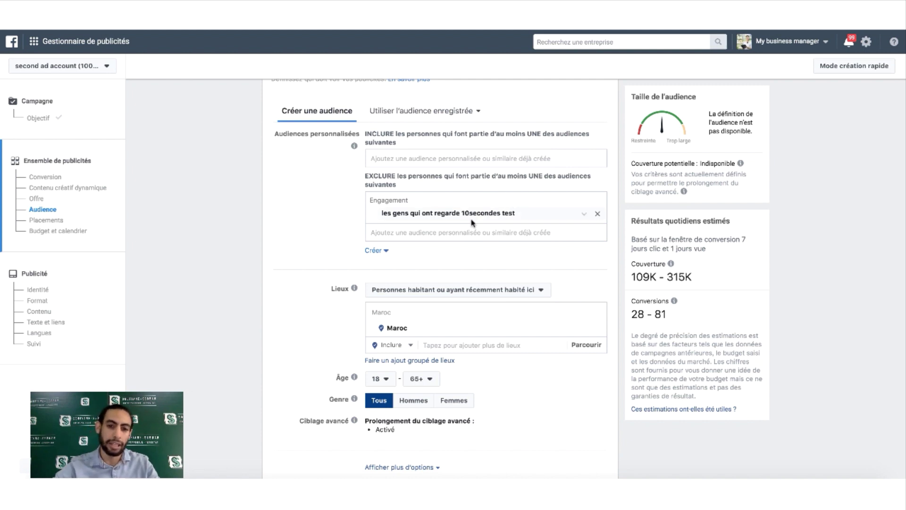
pyautogui.scroll(1, 454, 188)
pyautogui.scroll(-2, 456, 190)
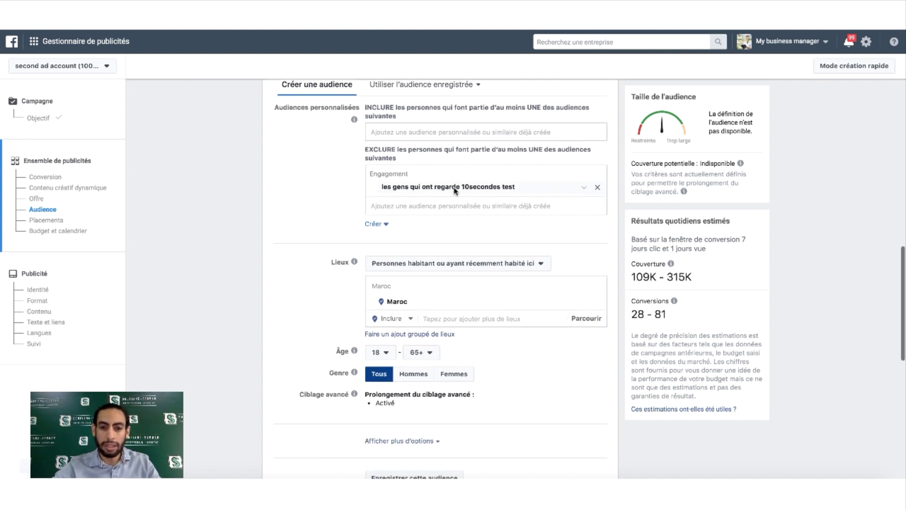
pyautogui.scroll(1, 456, 190)
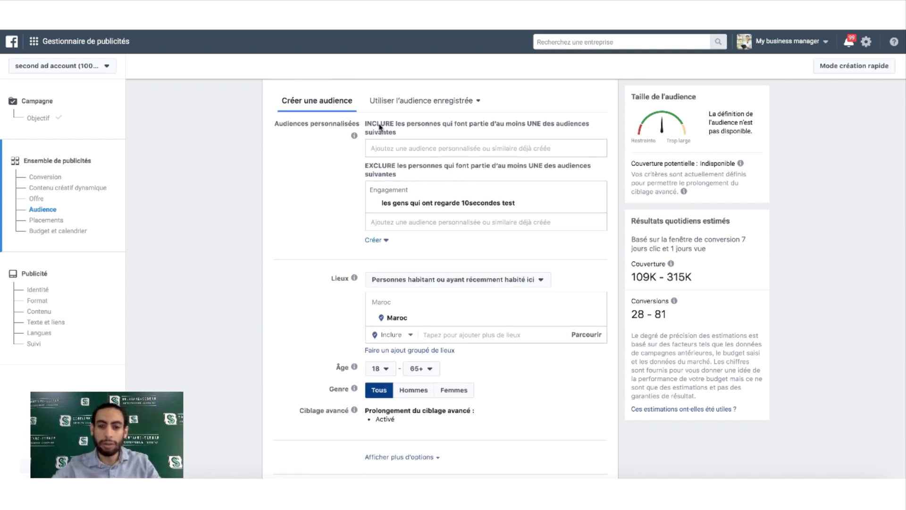